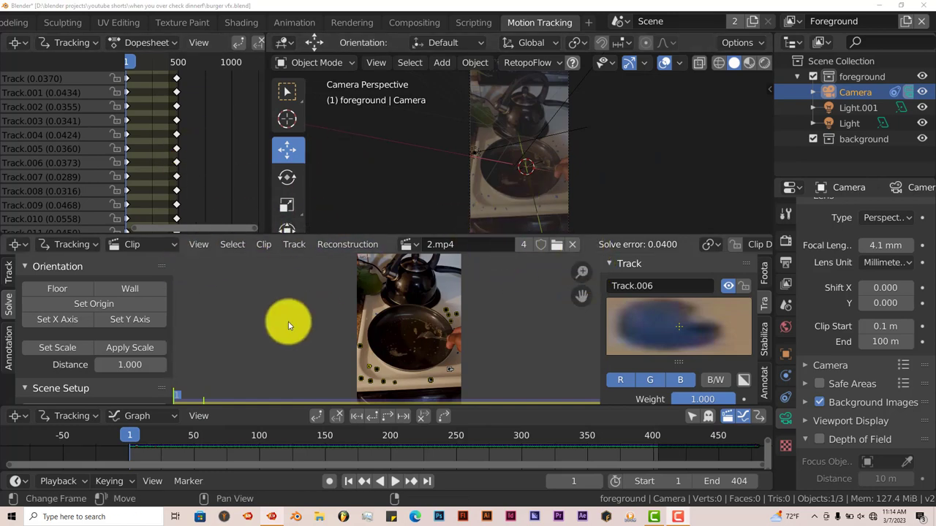
- Show the Track tab and scroll through the clip's marker and tracking settings
left_click(9, 272)
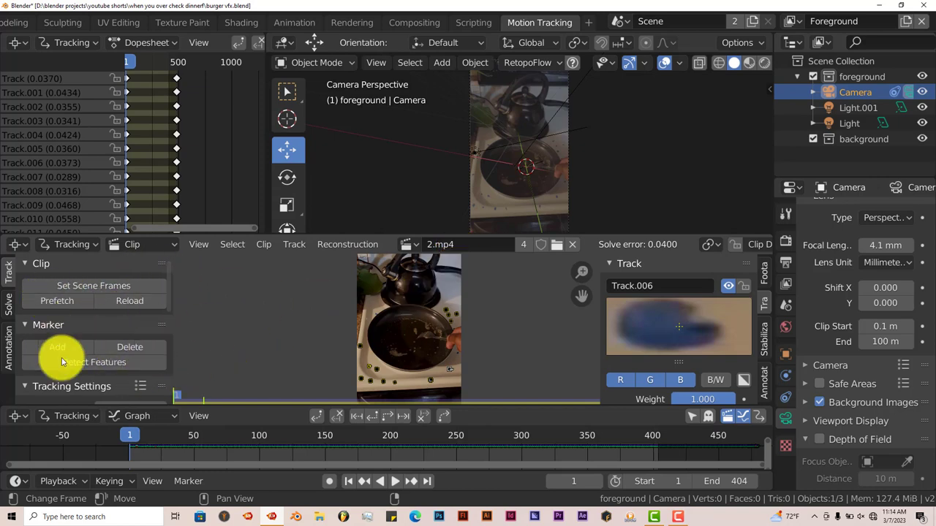
scroll(110, 329, "down", 2)
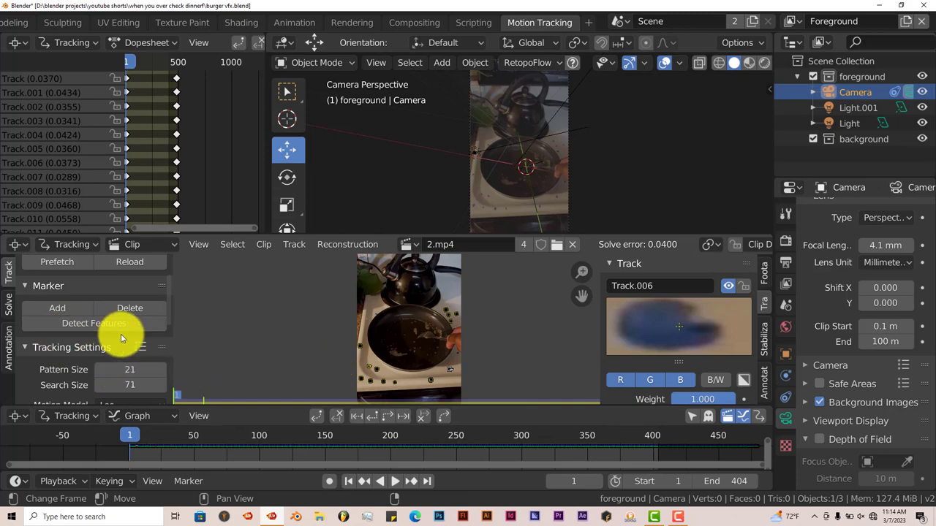
scroll(121, 337, "down", 5)
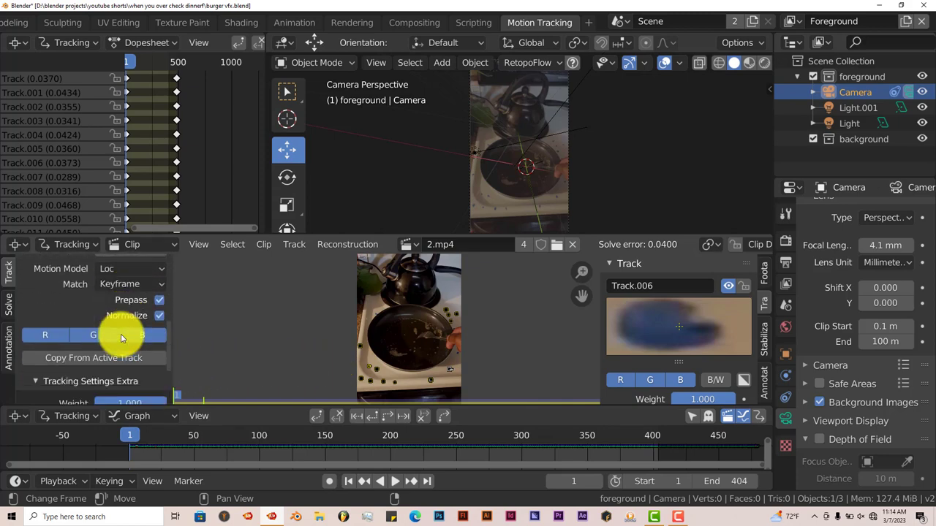
- Return to the Solve tab with the Orientation and Scene Setup panels in view
left_click(9, 310)
scroll(134, 354, "down", 7)
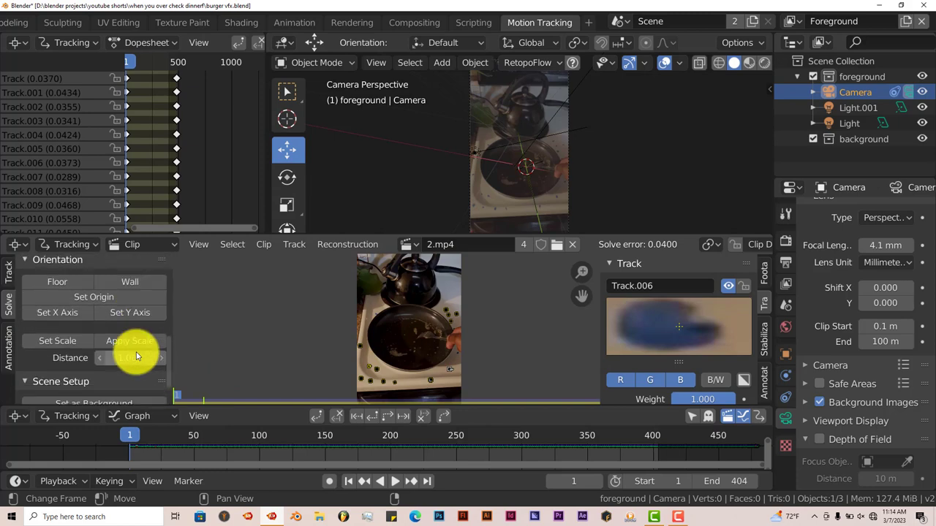
scroll(77, 352, "down", 2)
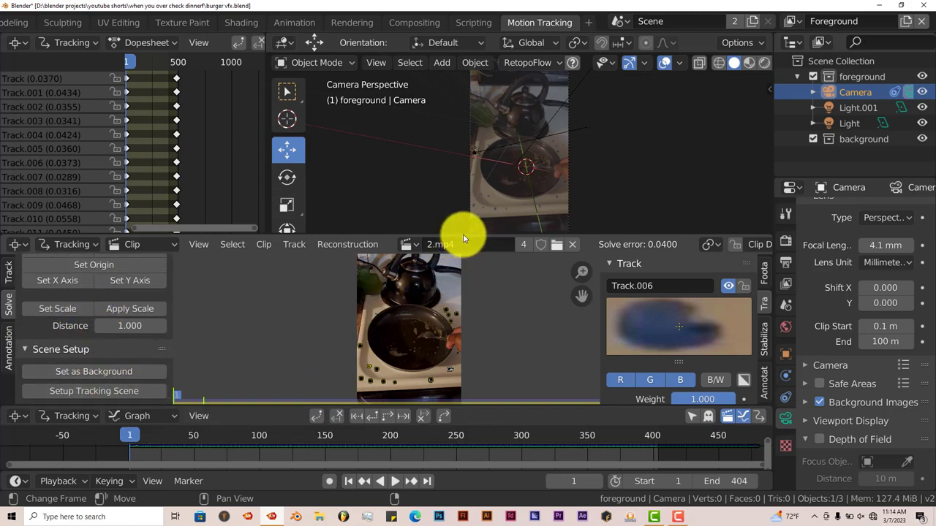
- Make the 3D view taller, select the camera and orbit around it to inspect it
left_click_drag(463, 235, 460, 220)
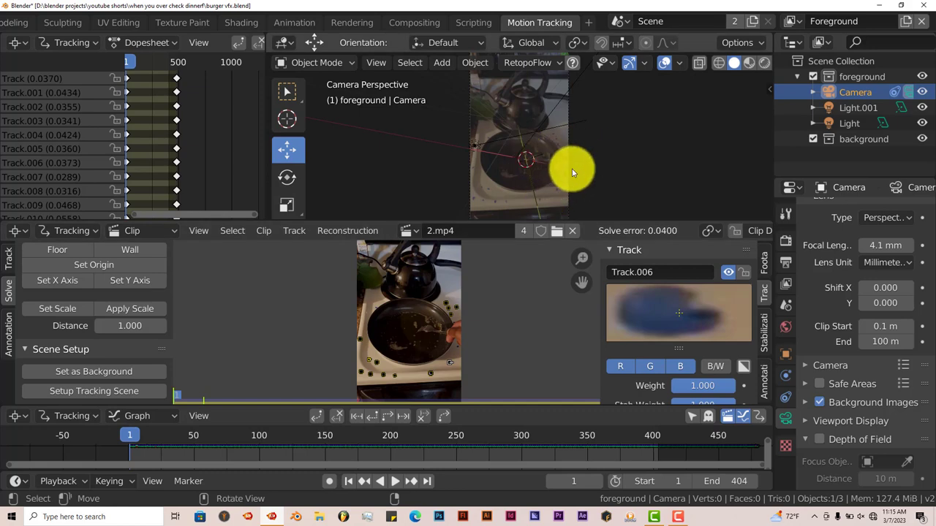
middle_click_drag(474, 163, 584, 196)
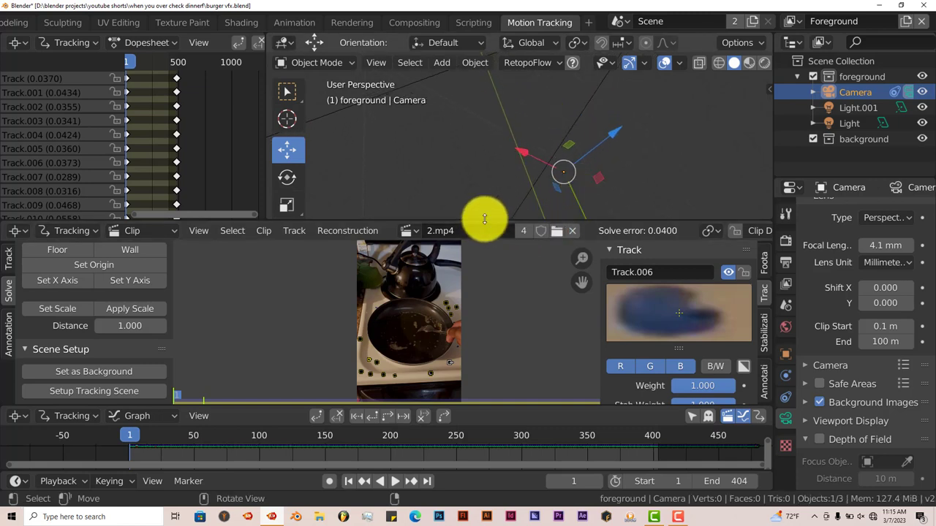
left_click_drag(485, 219, 488, 315)
middle_click_drag(517, 266, 578, 250)
left_click(489, 171)
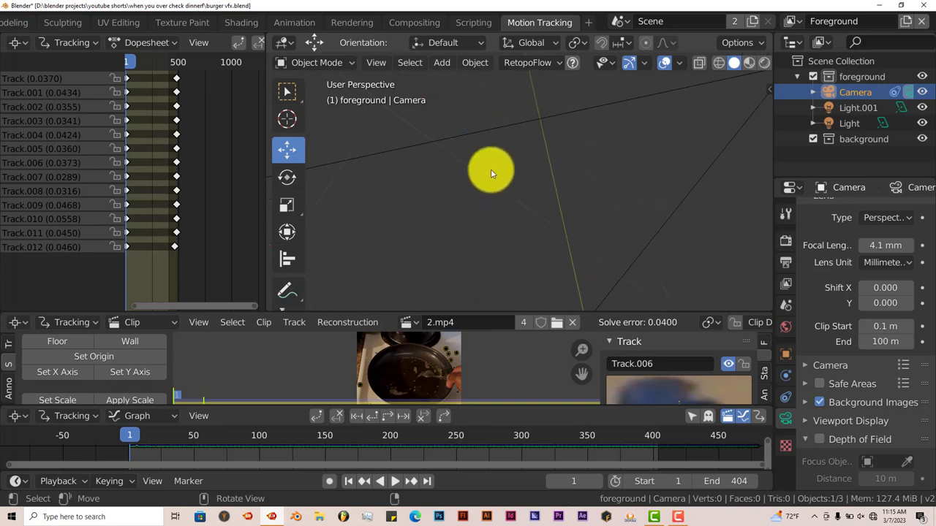
key("ctrl+z")
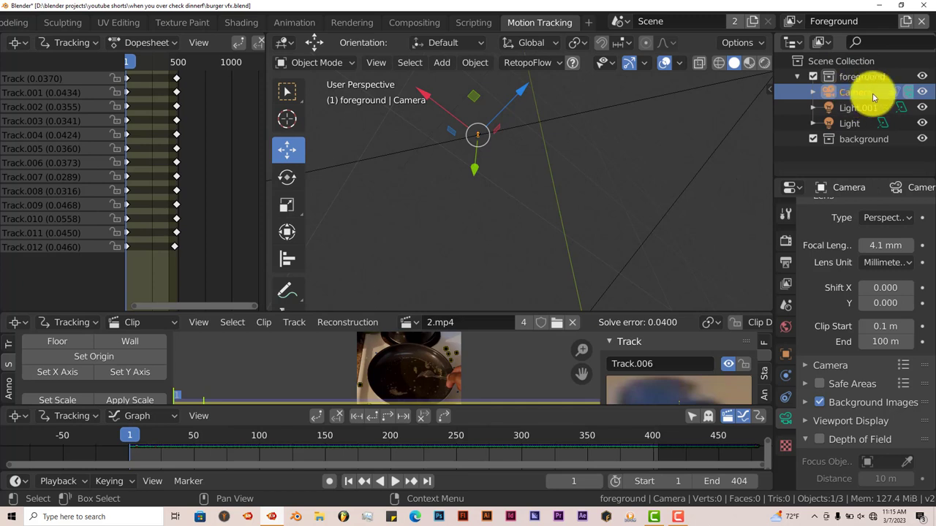
mouse_move(476, 198)
middle_mouse_down()
mouse_move(491, 198)
mouse_move(482, 197)
middle_mouse_up()
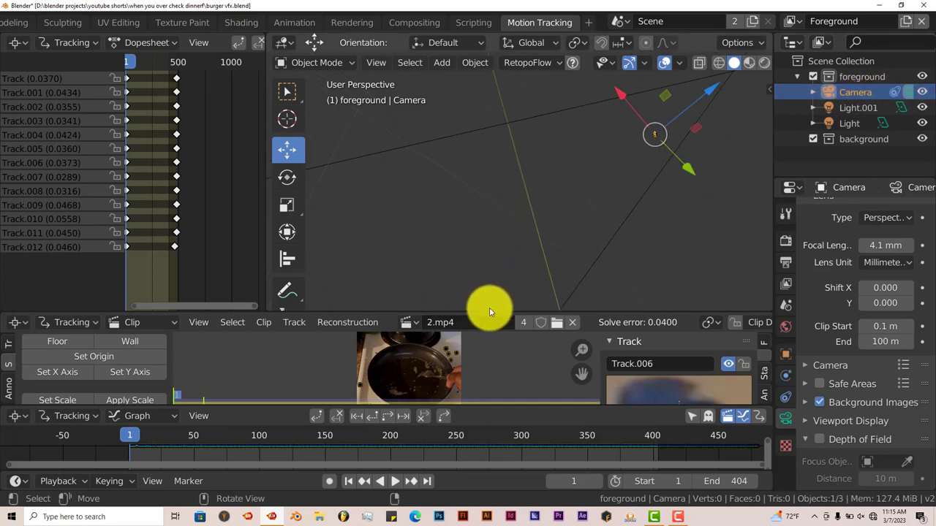
left_click_drag(489, 310, 489, 259)
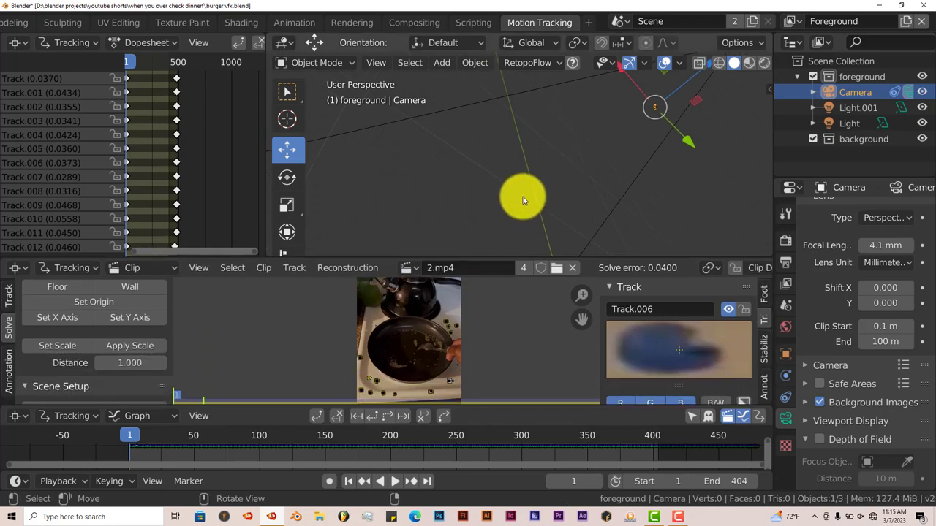
- From camera view, run Setup Tracking Scene to add a Cube and Ground, then look around
key("KP_0")
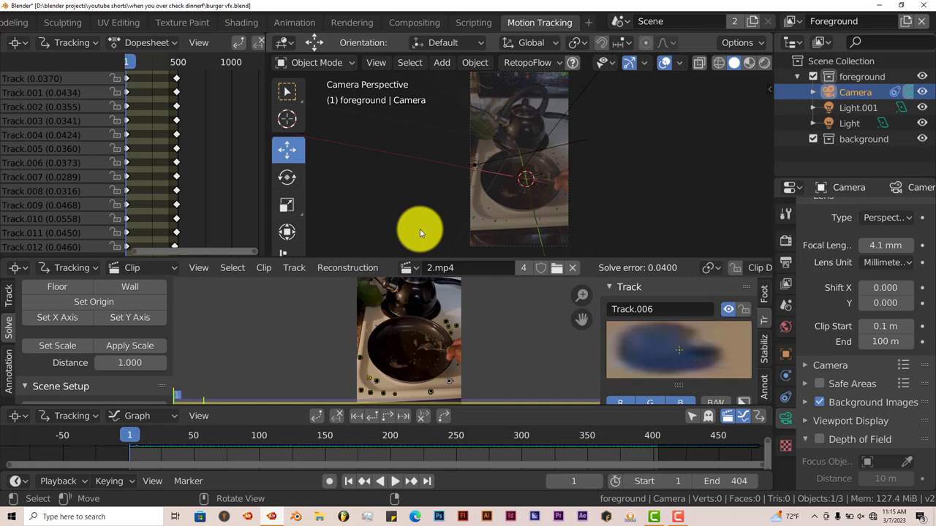
scroll(55, 328, "down", 2)
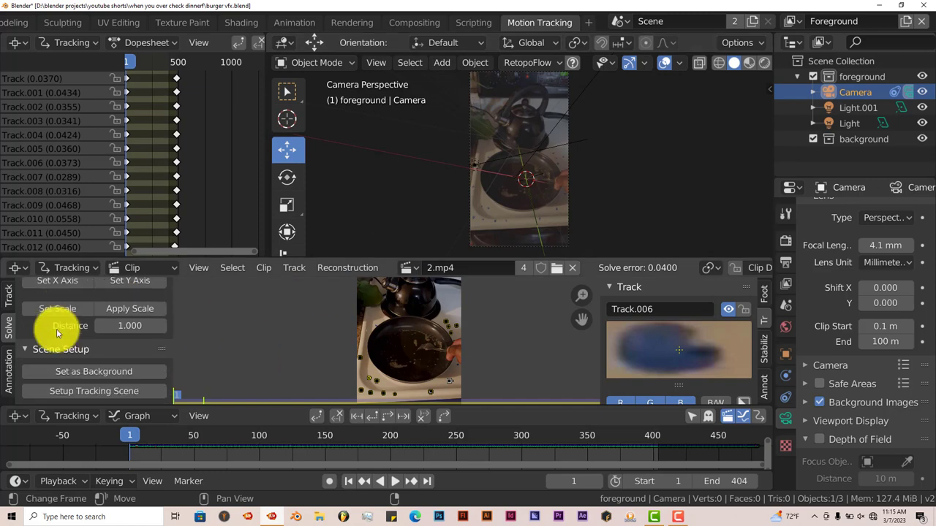
left_click(106, 393)
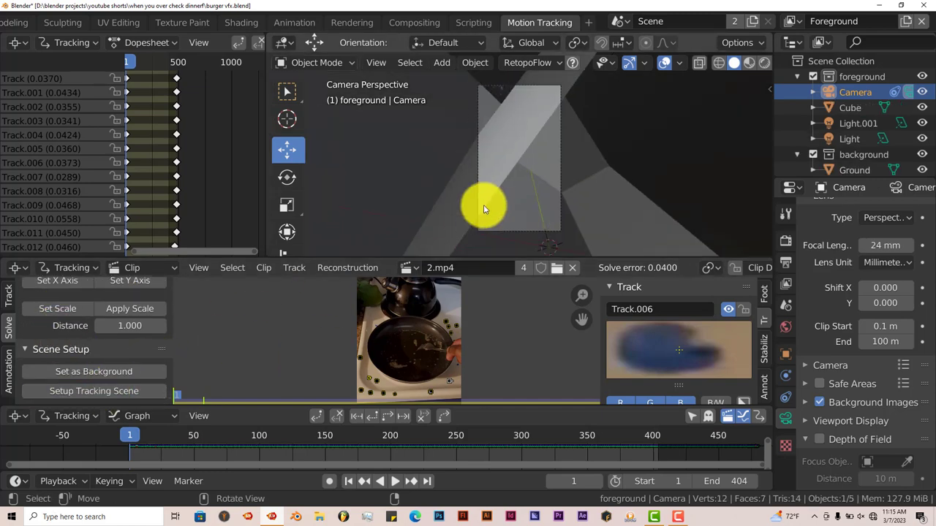
middle_click_drag(514, 199, 547, 189)
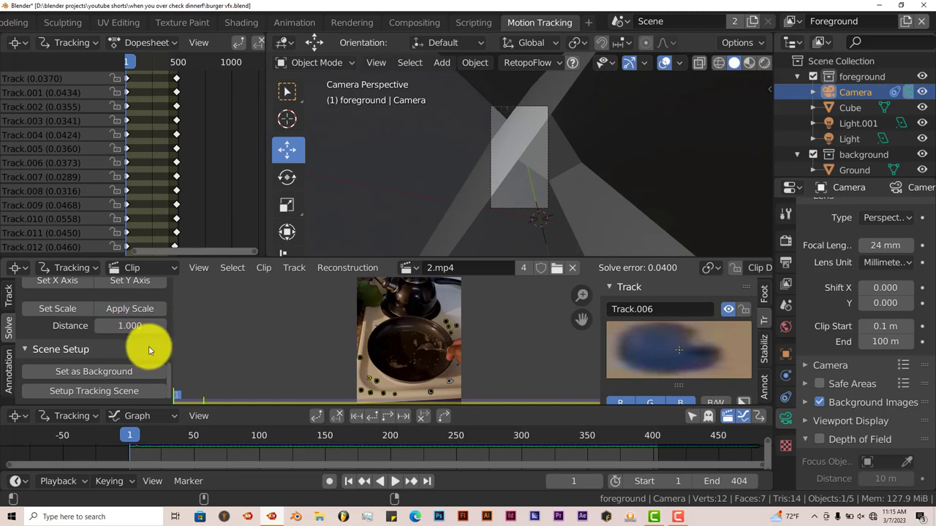
scroll(148, 346, "up", 3)
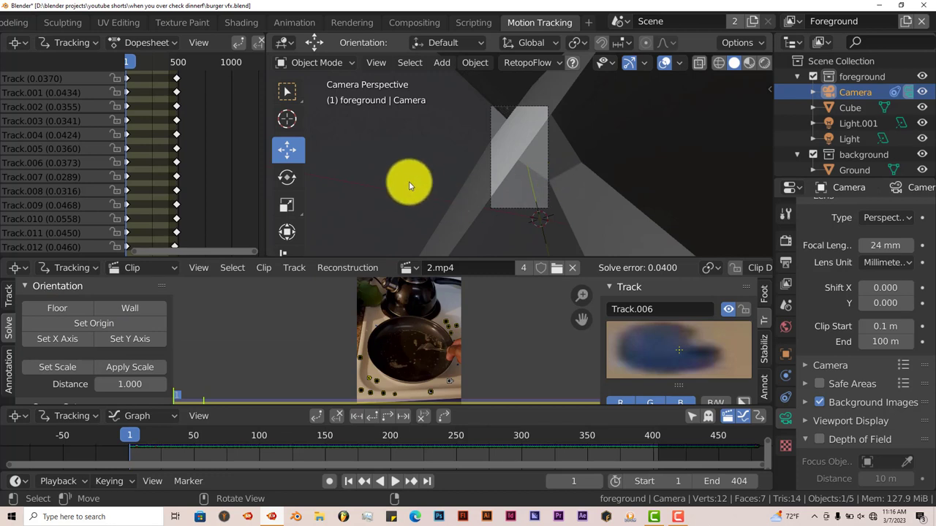
- Undo the tracking scene setup and bring the bottom of the footage into view
key("ctrl+z")
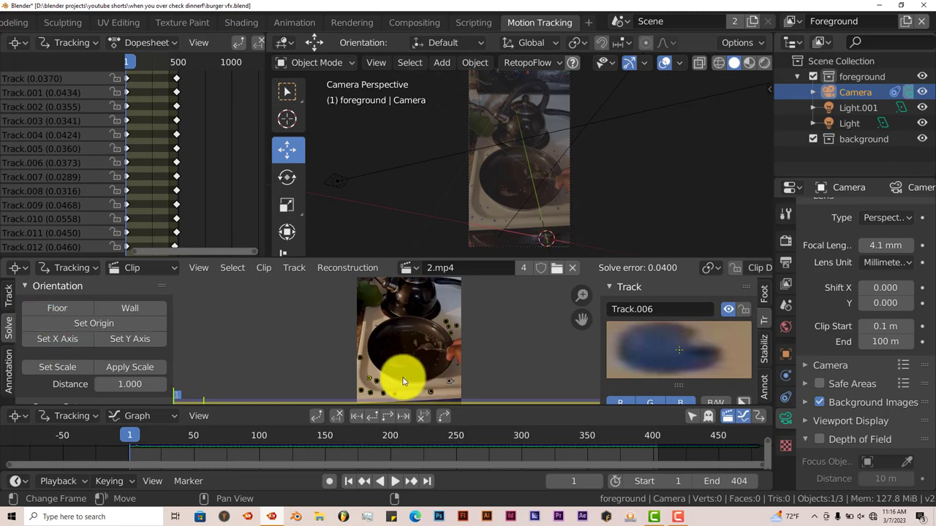
middle_click_drag(397, 376, 402, 343)
scroll(402, 343, "up", 2)
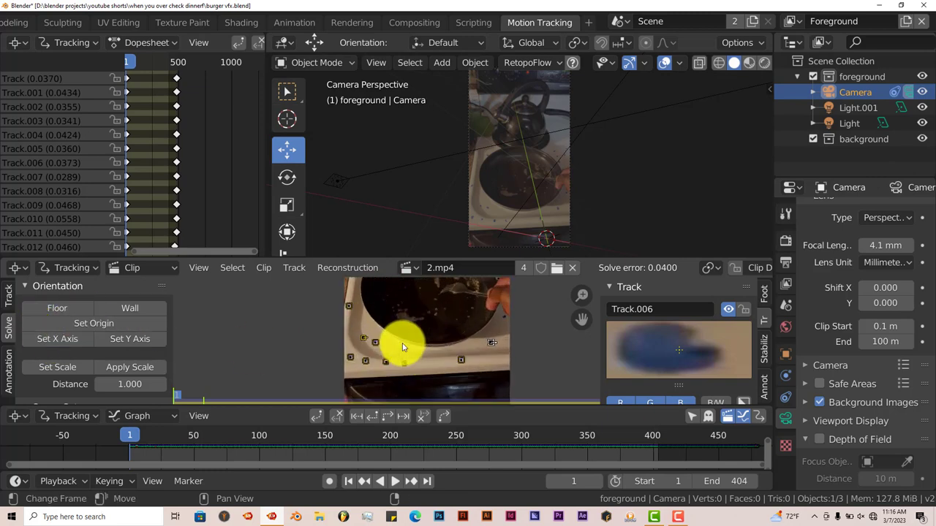
- Define the floor plane from markers Track.001, Track.005 and Track.006
left_click(363, 339)
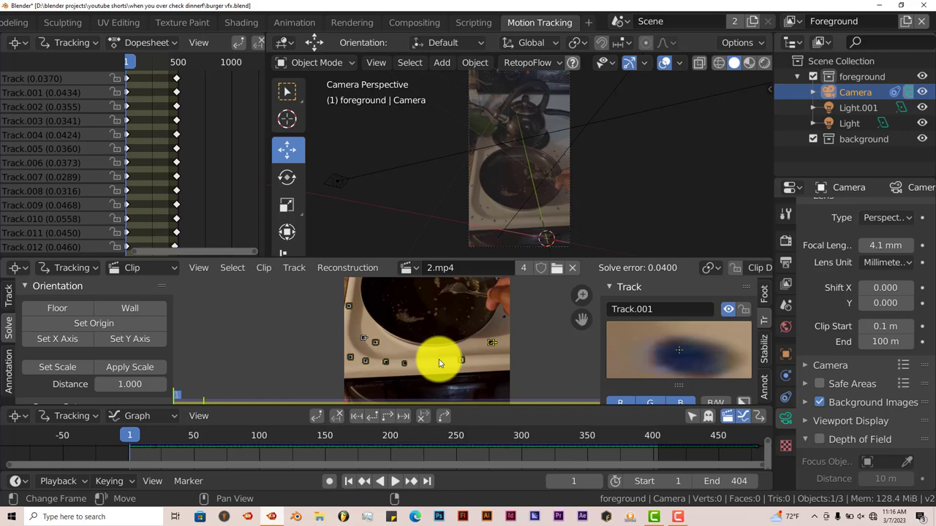
left_click(459, 363)
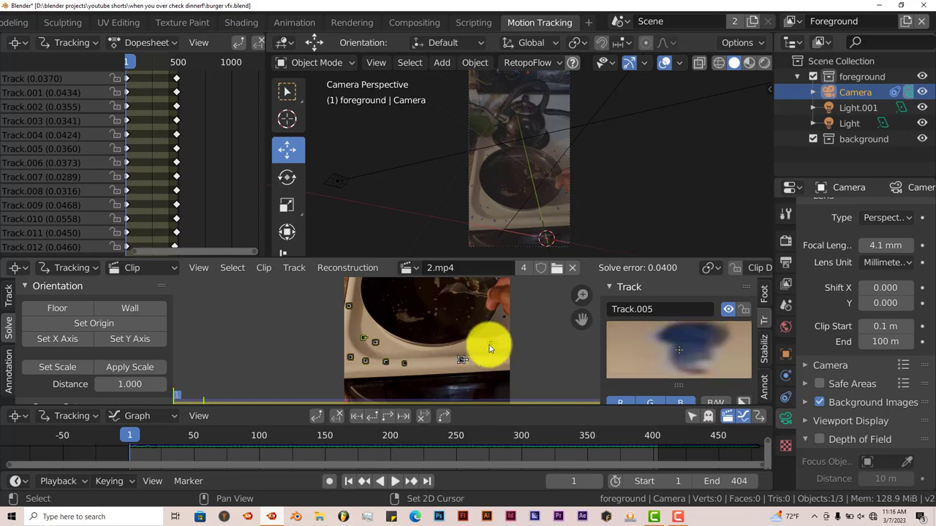
left_click(489, 347)
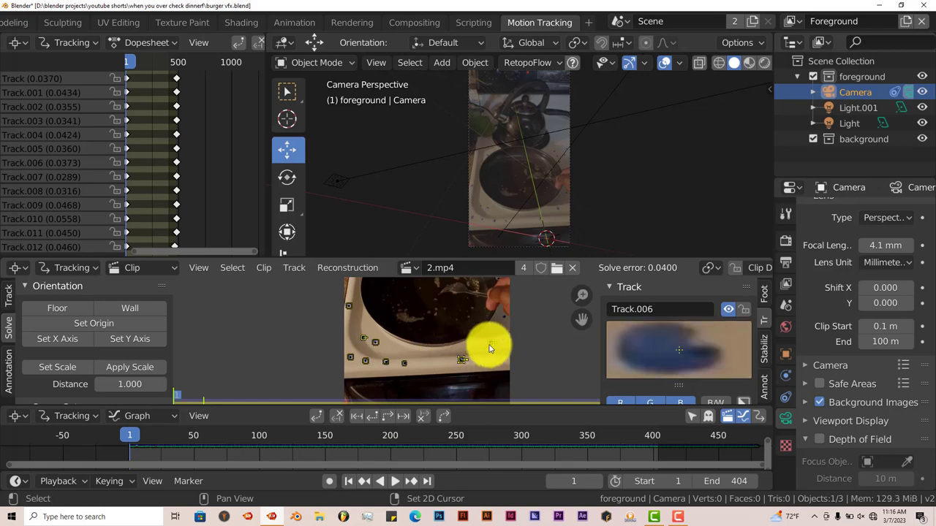
left_click(78, 307)
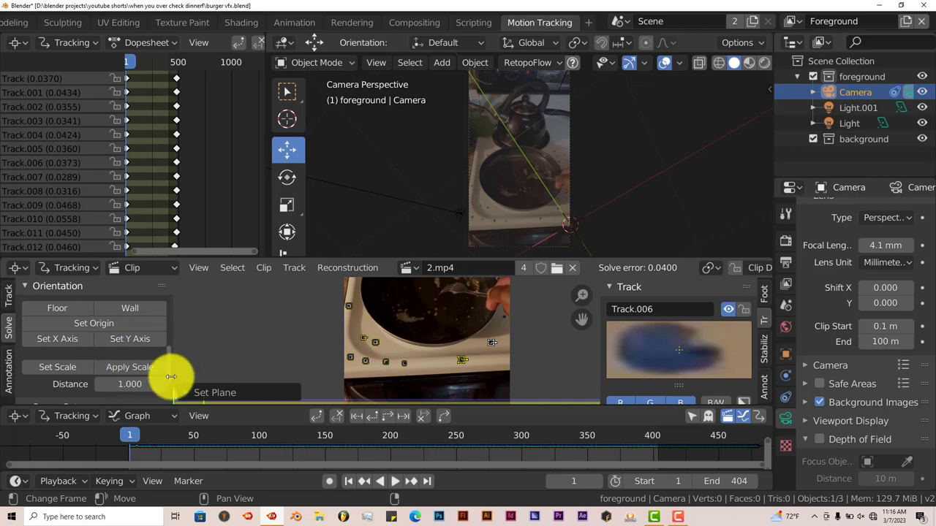
- Set up the tracking scene again, then undo the automatic setup
scroll(134, 339, "down", 2)
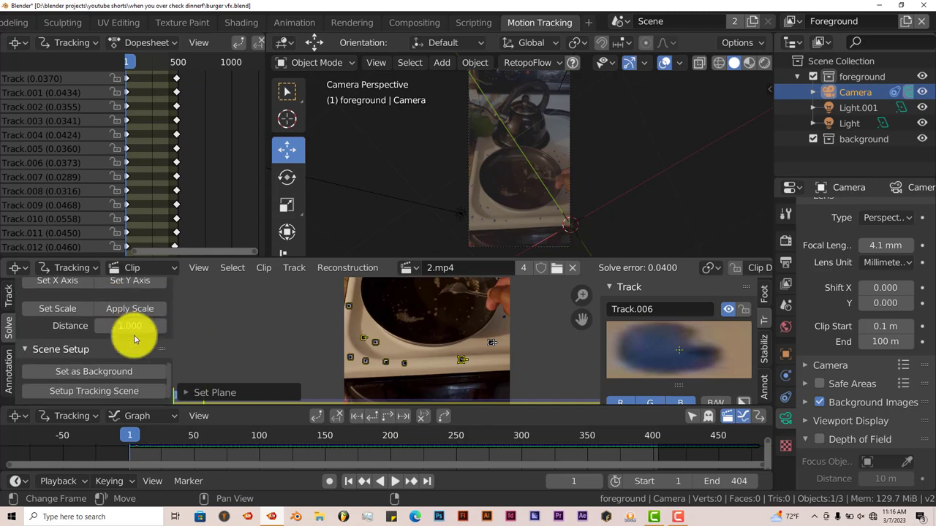
left_click(115, 393)
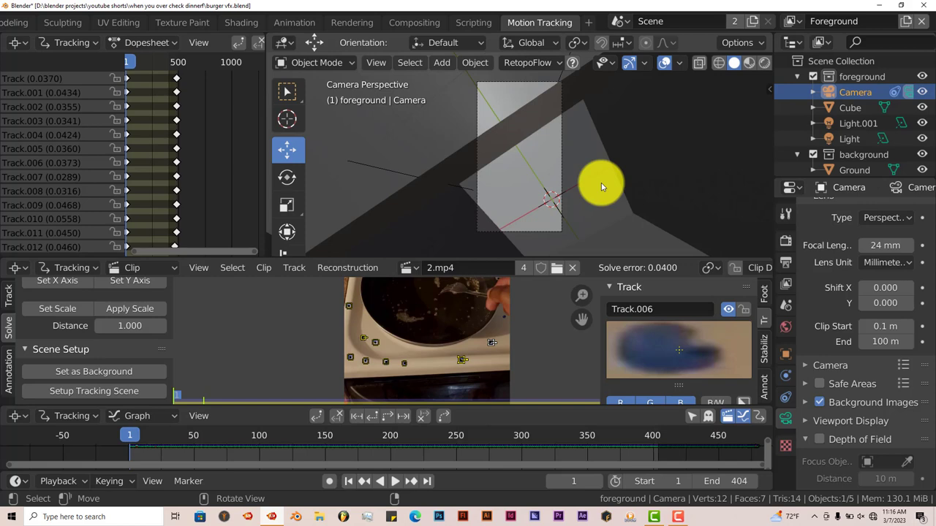
key("ctrl+z")
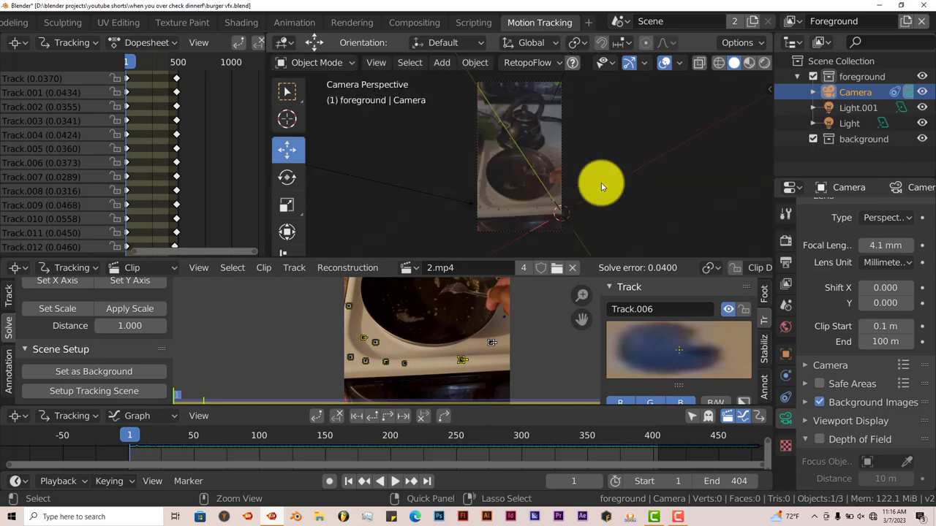
scroll(121, 329, "up", 2)
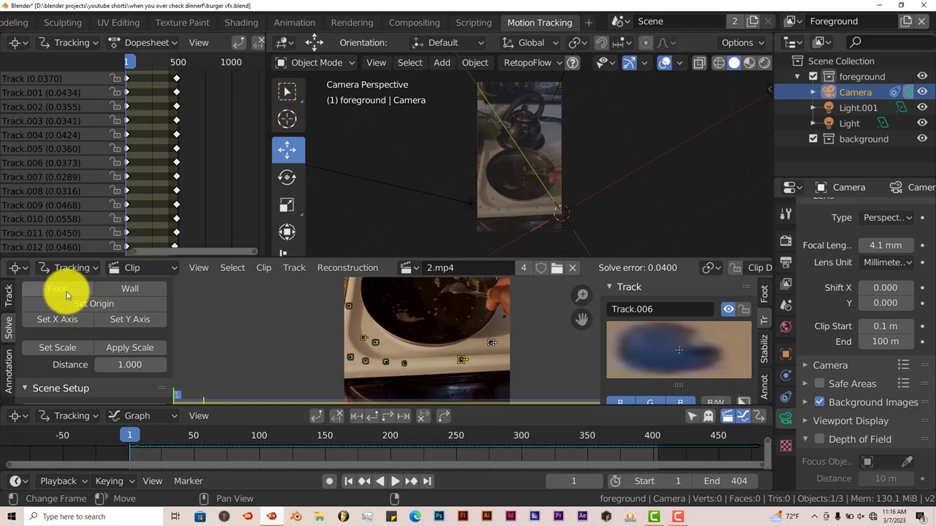
scroll(111, 320, "down", 2)
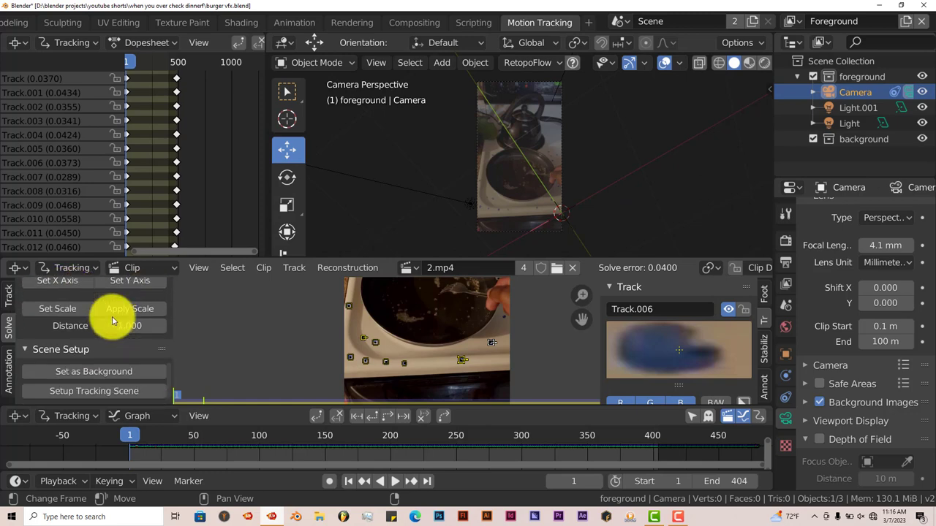
- Build the tracking scene with Cube and Ground, then select and frame the Ground plane
left_click(109, 393)
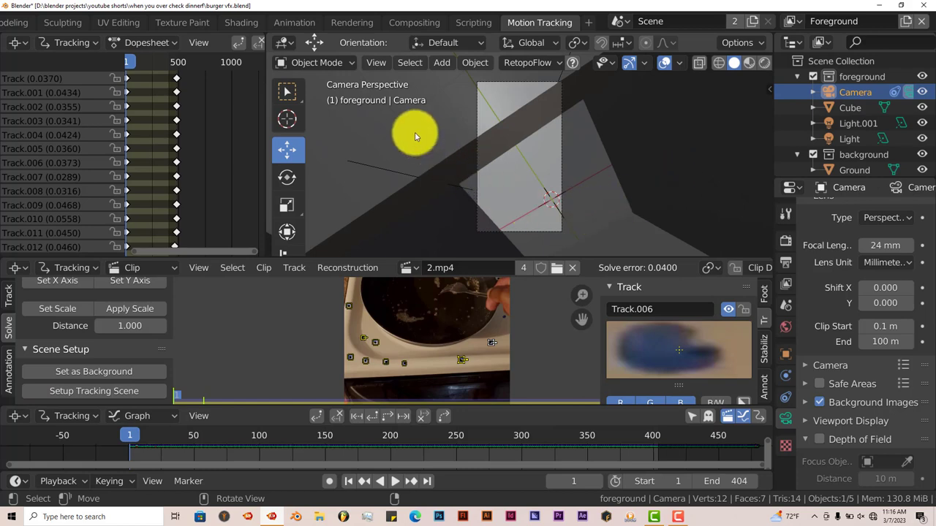
scroll(863, 154, "down", 1)
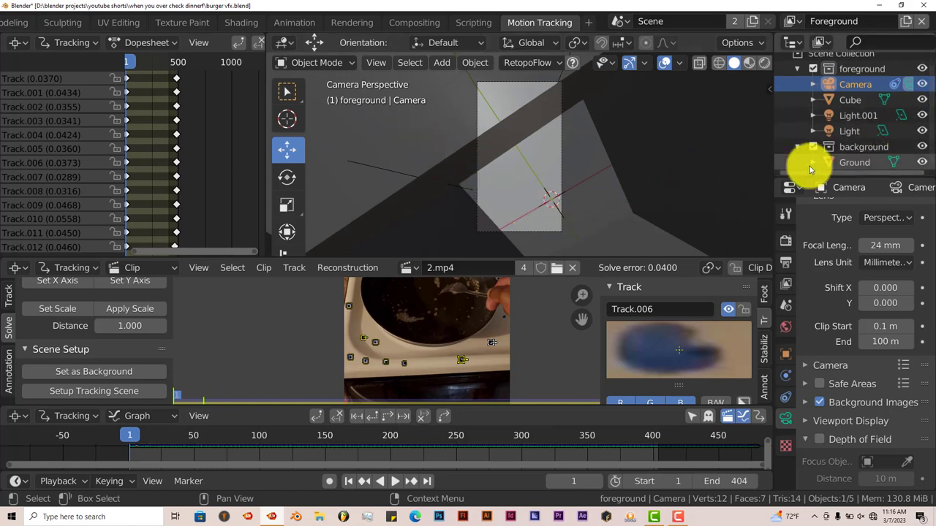
left_click(430, 139)
key("KP_Decimal")
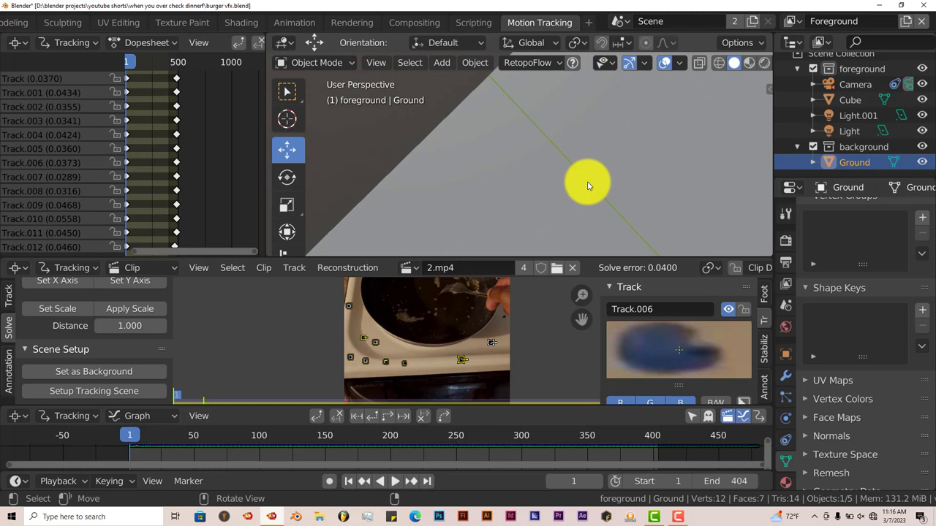
- View the ground at an angle and add the Cube to the selection
scroll(587, 186, "down", 6)
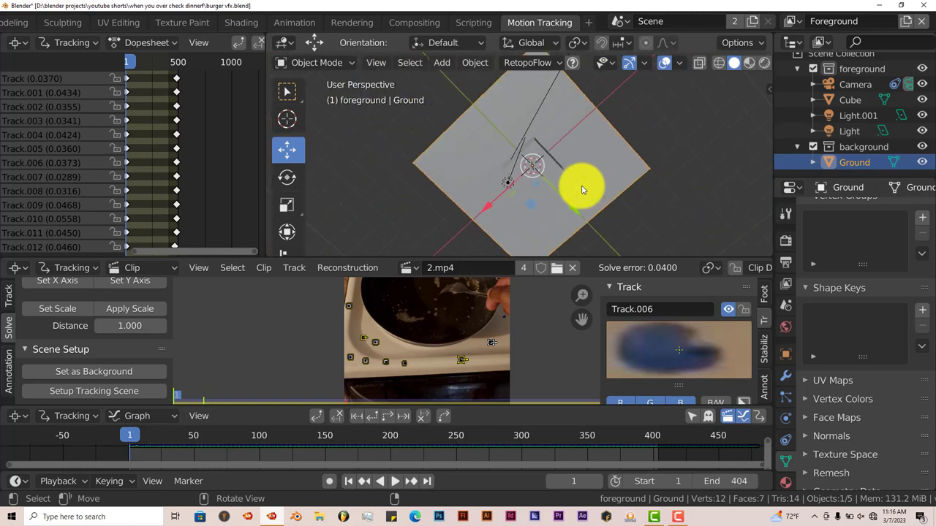
middle_click_drag(583, 190, 516, 198)
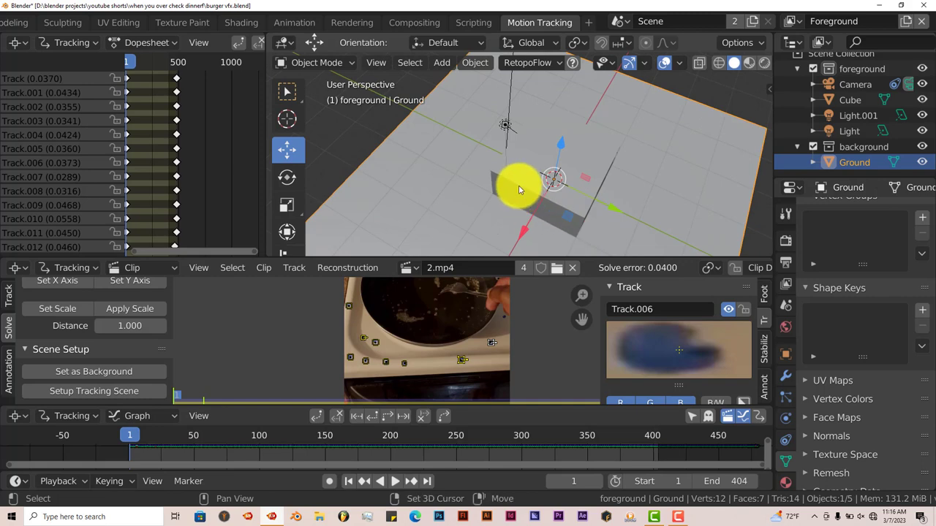
left_click(519, 190, "shift")
scroll(519, 190, "down", 2)
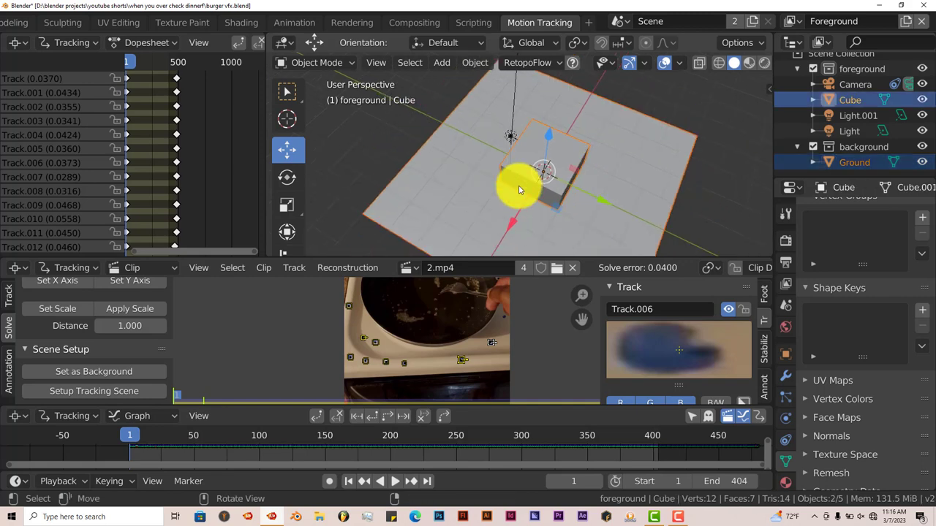
- In camera view, scale the Cube and Ground to about 0.47 and slide them onto the stovetop
key("KP_0")
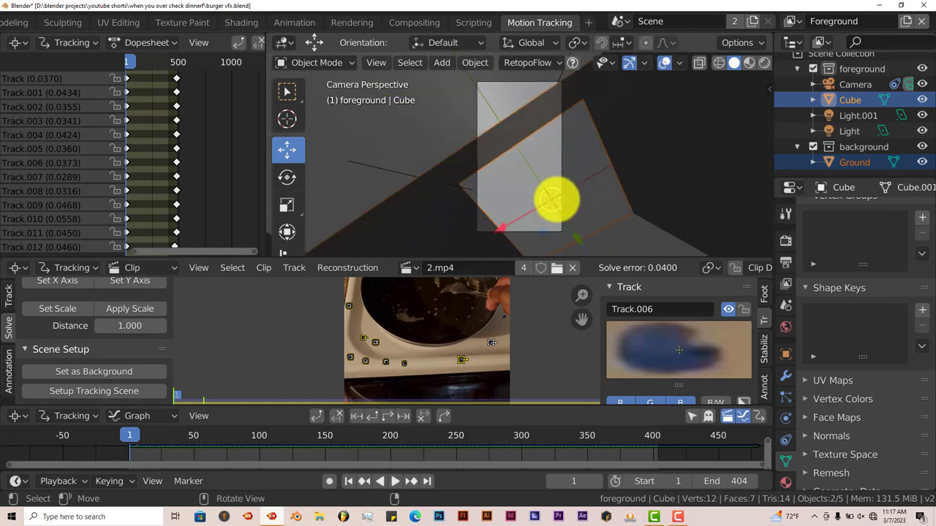
key("s")
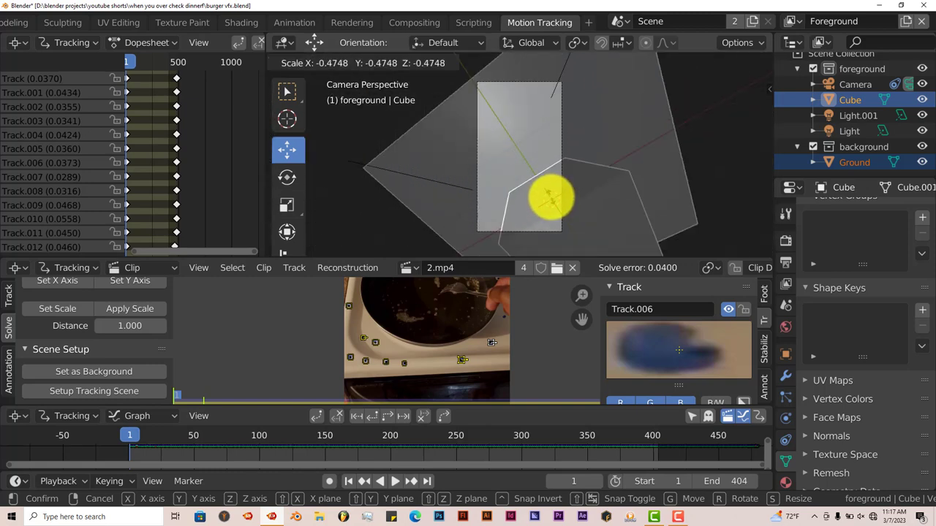
left_click(549, 198)
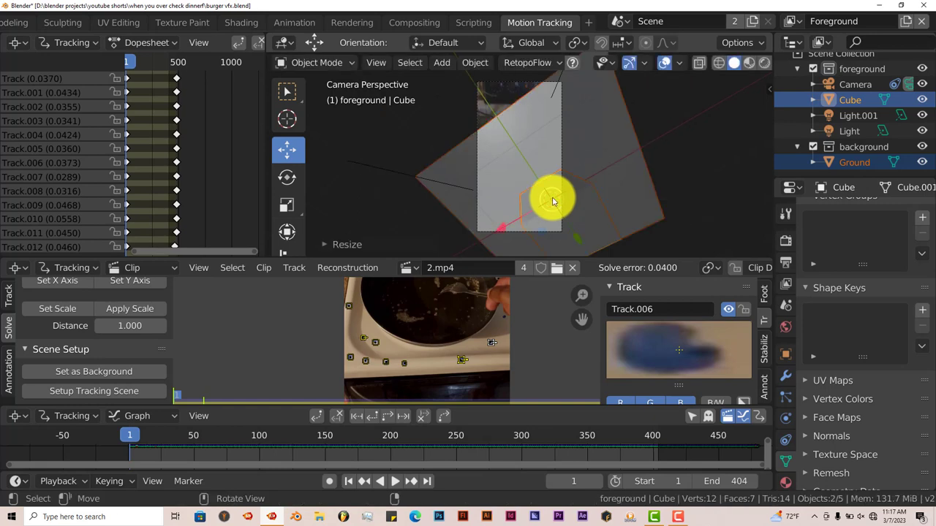
key("s")
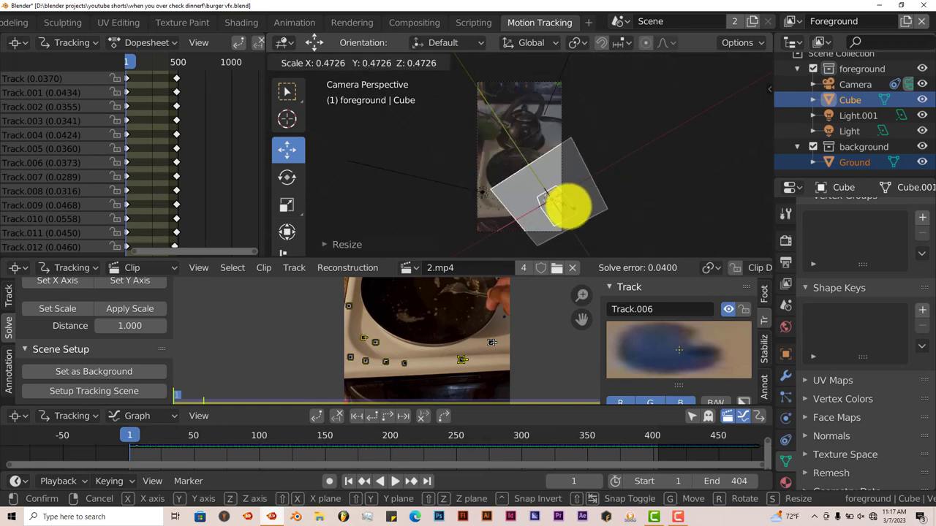
left_click(567, 209)
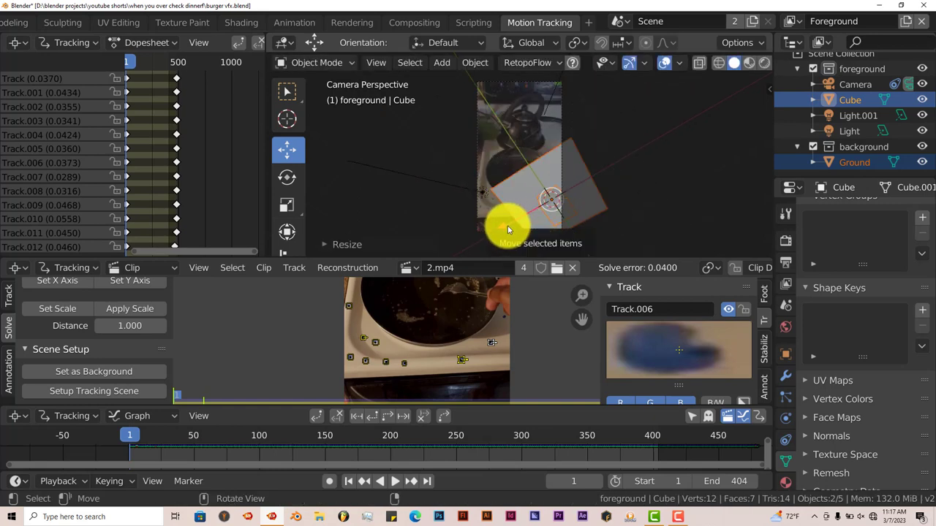
left_click_drag(501, 225, 489, 221)
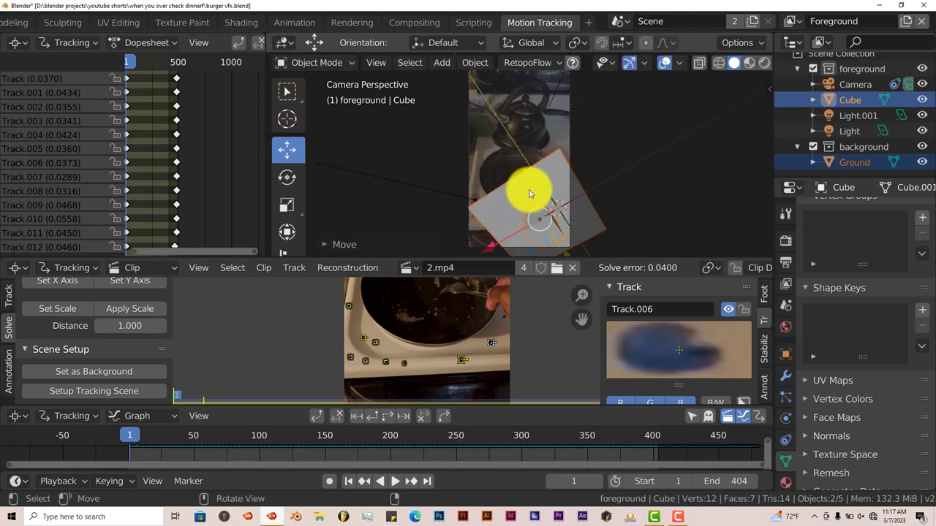
- Switch to wireframe display and recentre the footage in the camera view
key("shift+z")
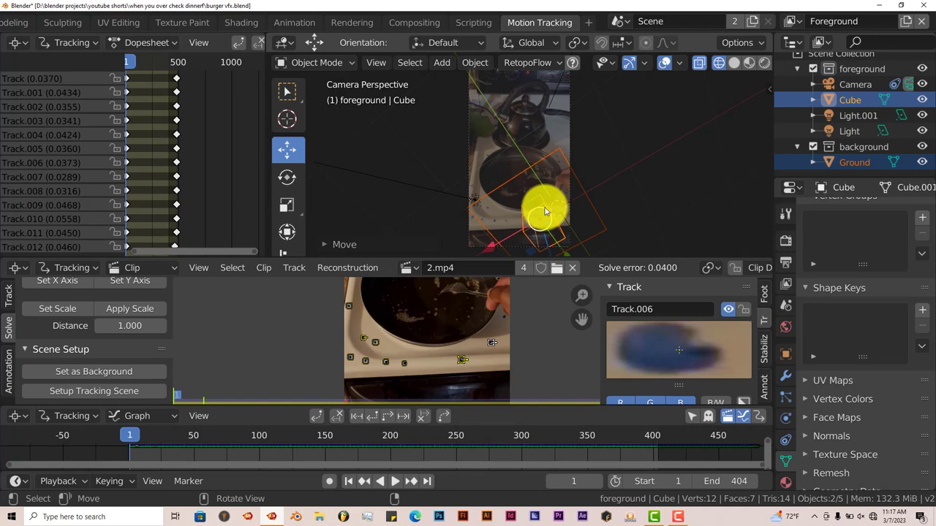
scroll(470, 128, "down", 2)
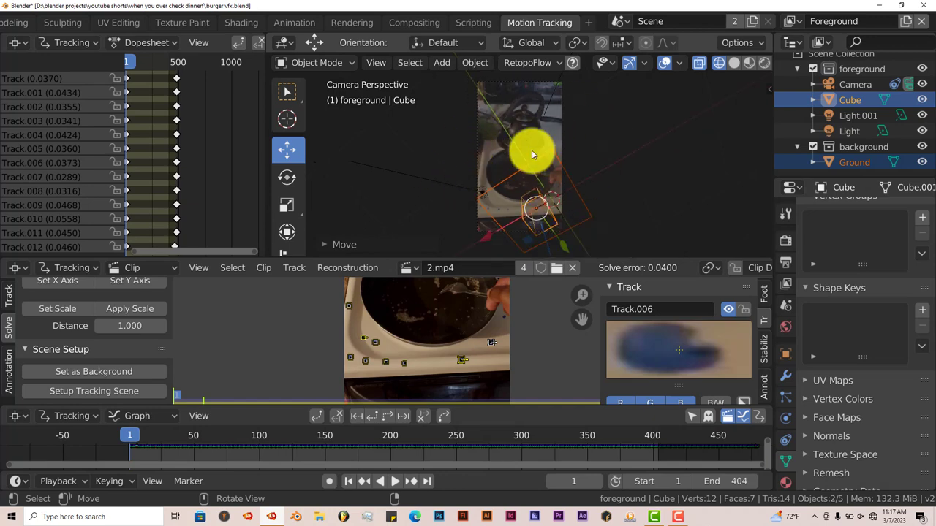
scroll(532, 152, "up", 1)
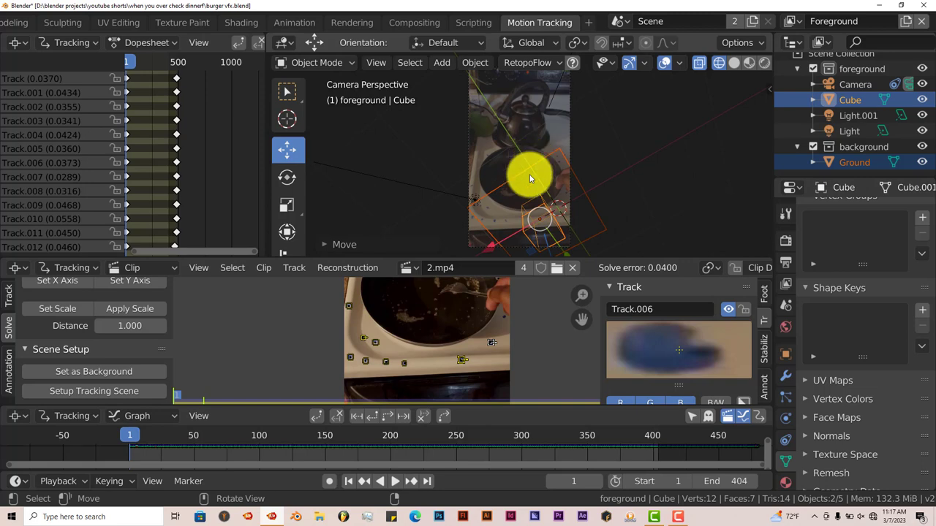
middle_click_drag(531, 171, 507, 146, "shift")
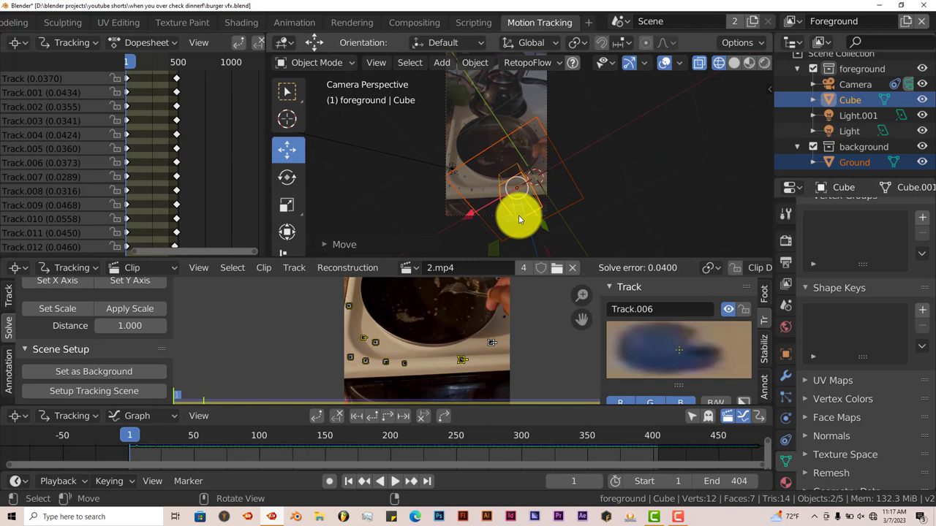
- Rotate and move the Cube and Ground so they sit over the frying pan
key("r")
key("r")
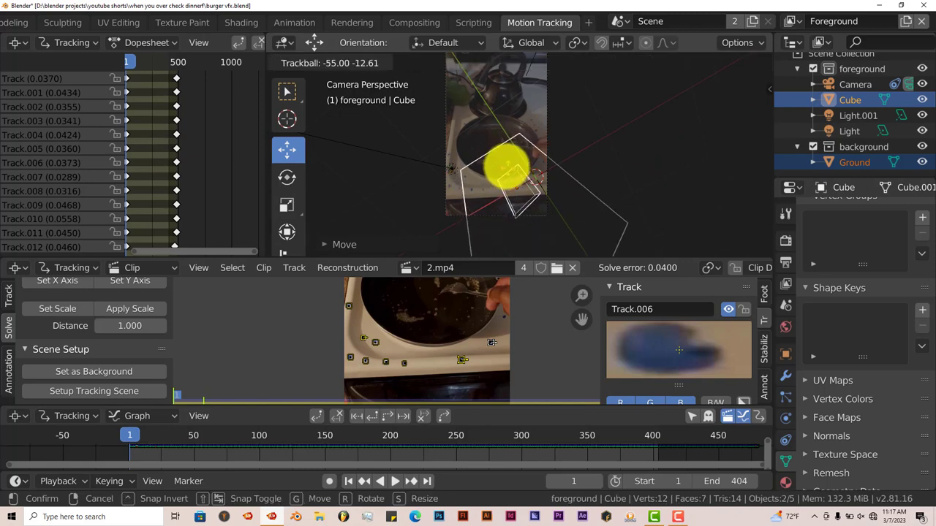
left_click(504, 147)
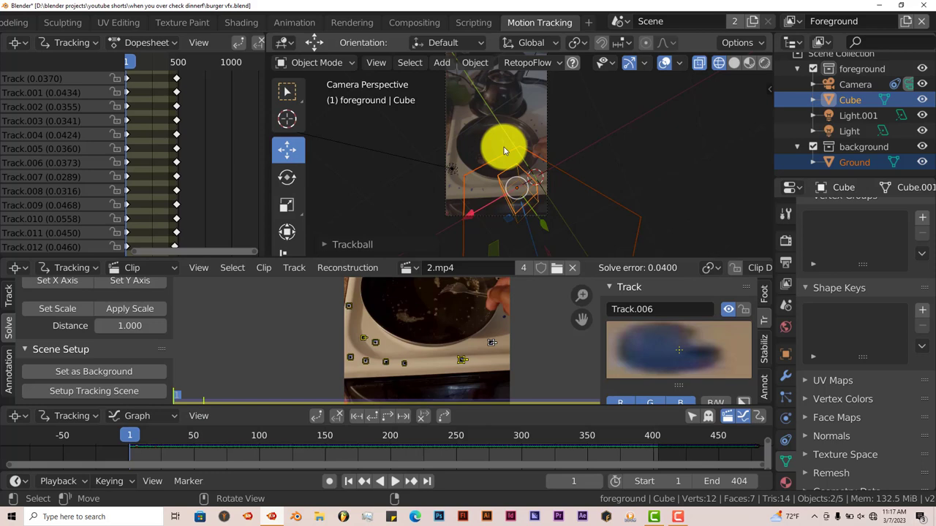
key("g")
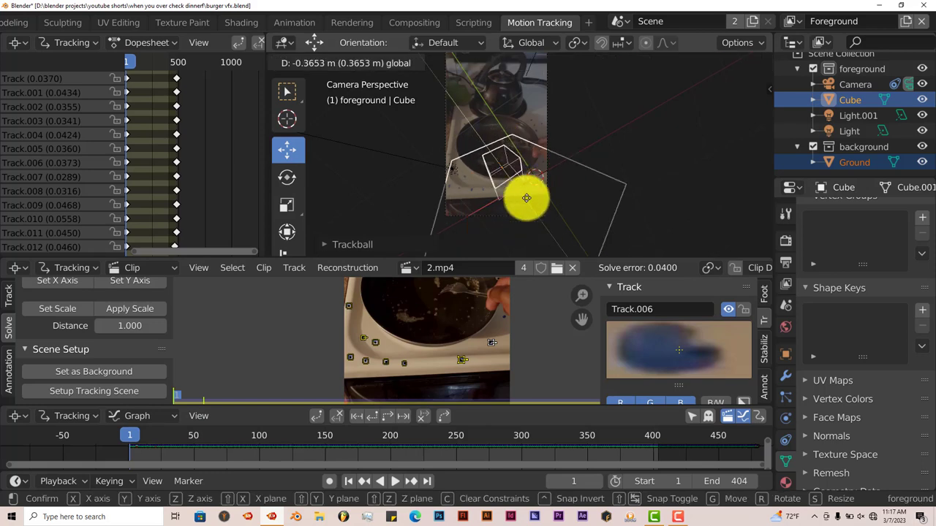
left_click(512, 148)
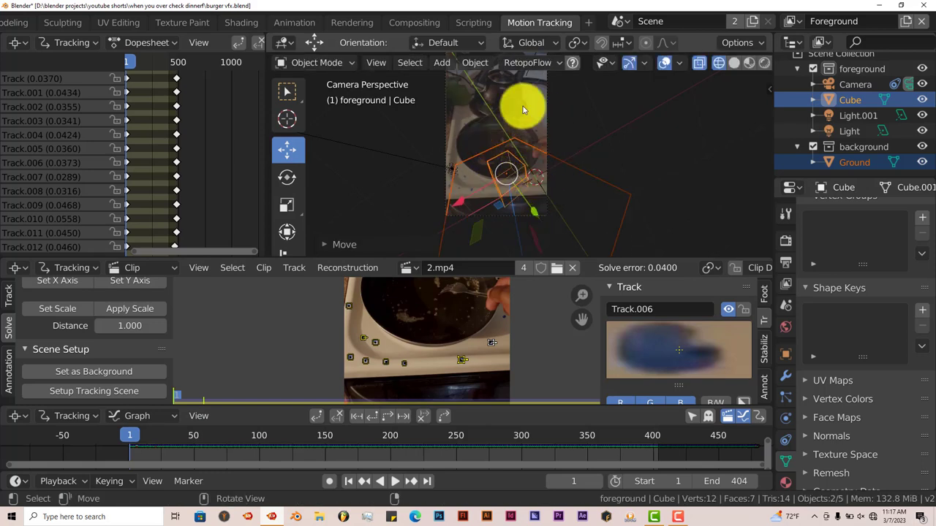
scroll(517, 156, "up", 1)
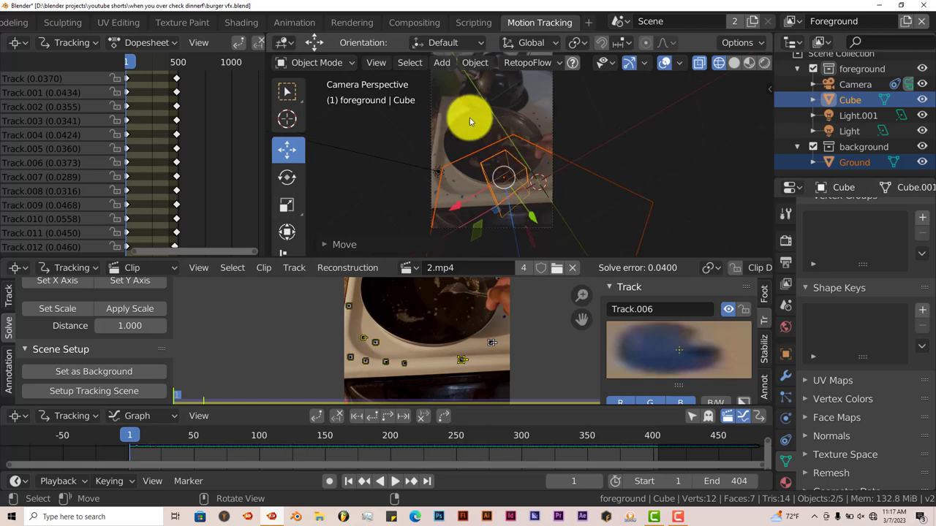
key("g")
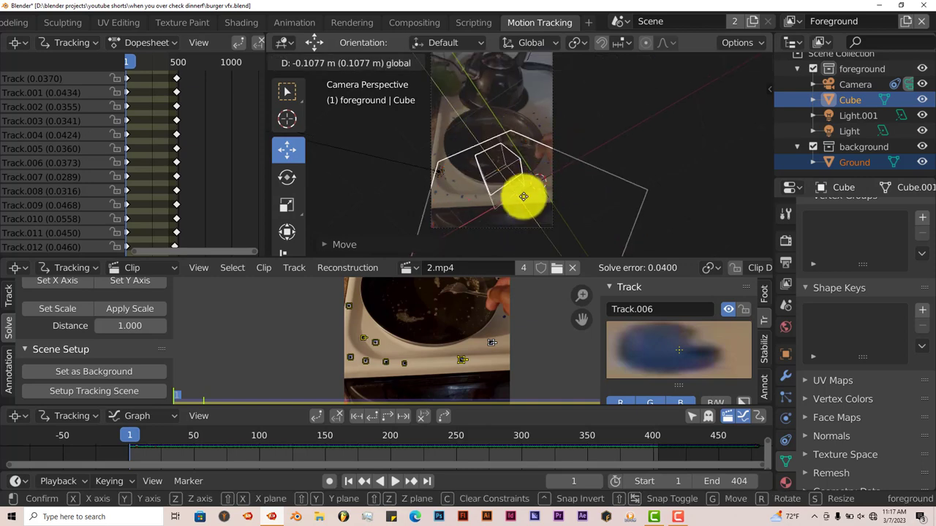
left_click(505, 174)
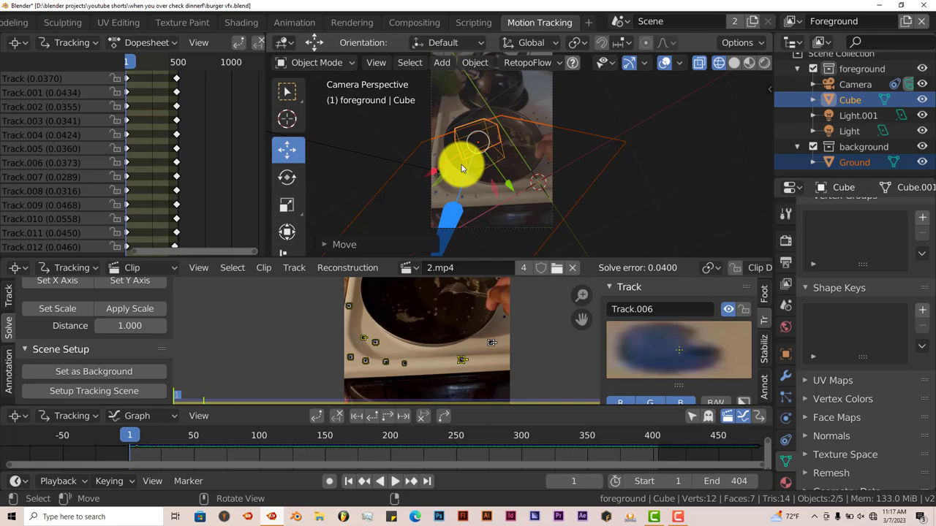
- Set the transform orientation to View and move the Cube down into the pan
left_click(539, 46)
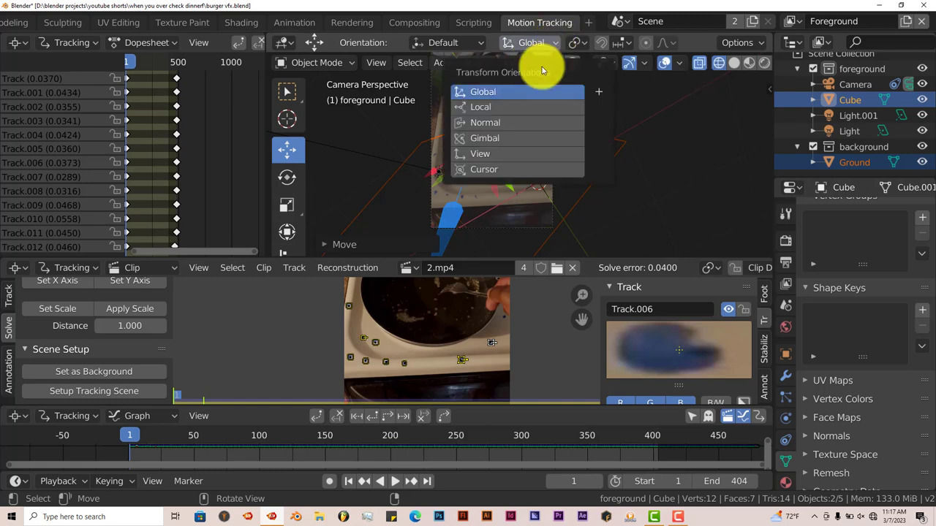
left_click(509, 153)
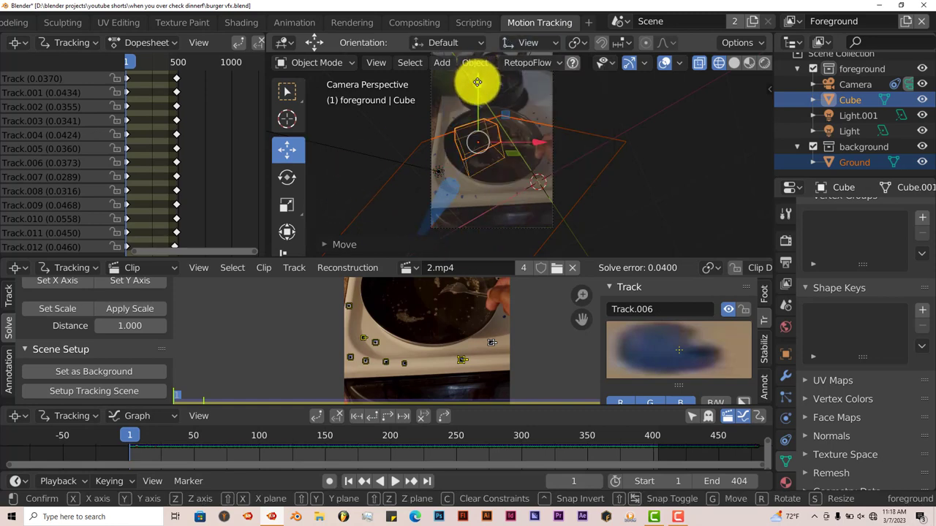
left_click_drag(479, 83, 487, 173)
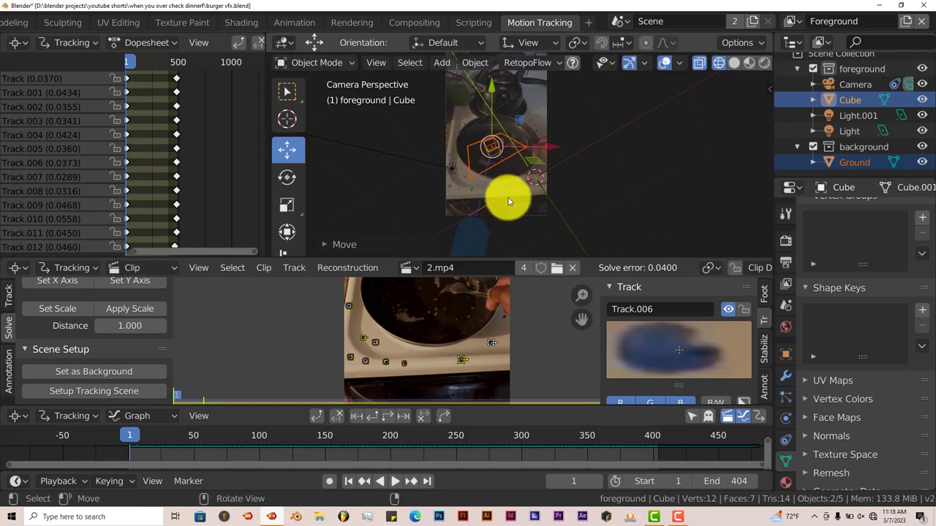
scroll(509, 202, "up", 2)
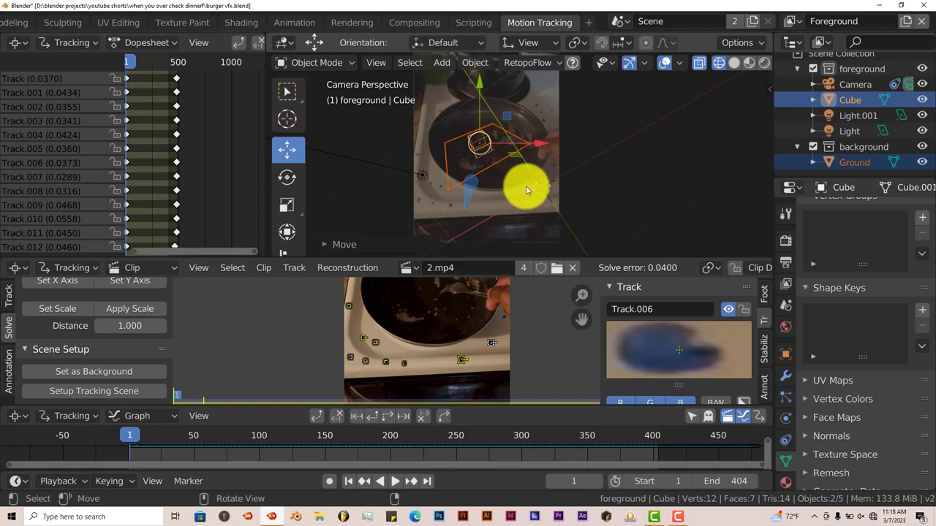
- Rotate the Cube along the view's Y axis, then freely tumble it to match the pan
key("r")
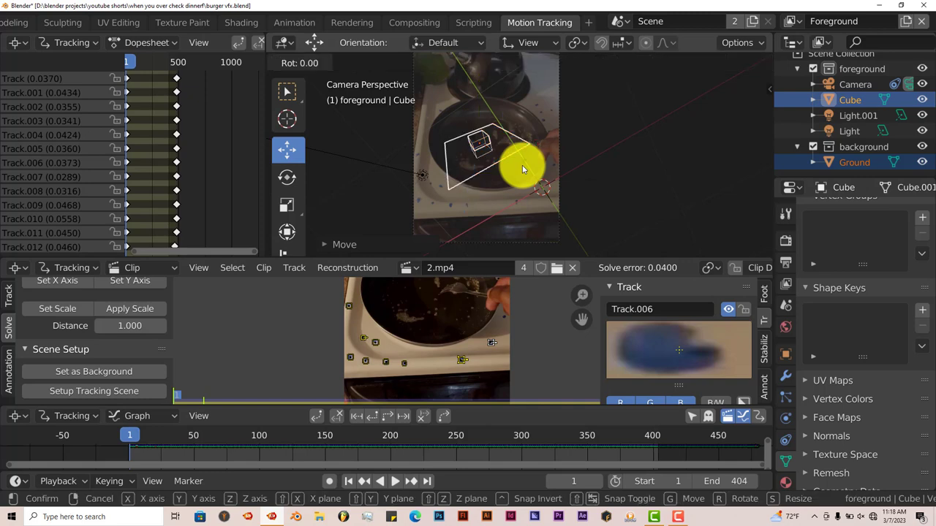
key("y")
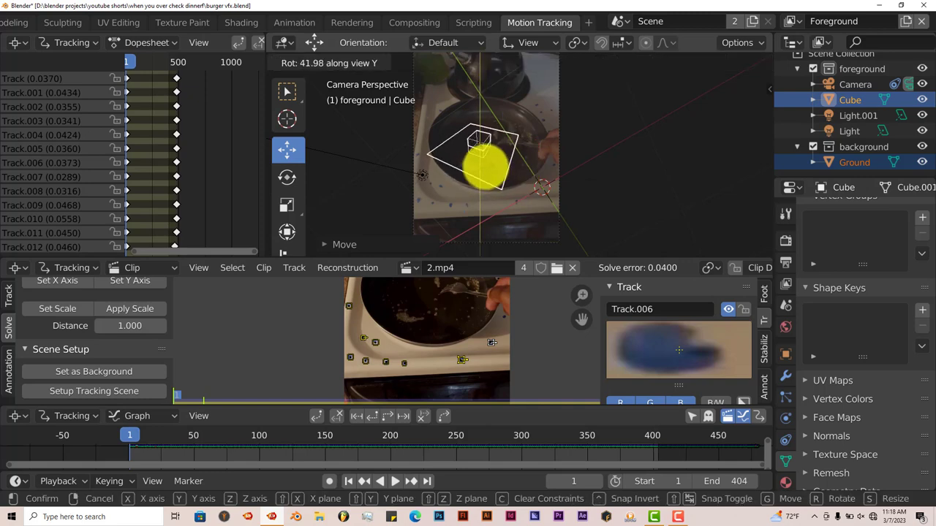
left_click(479, 161)
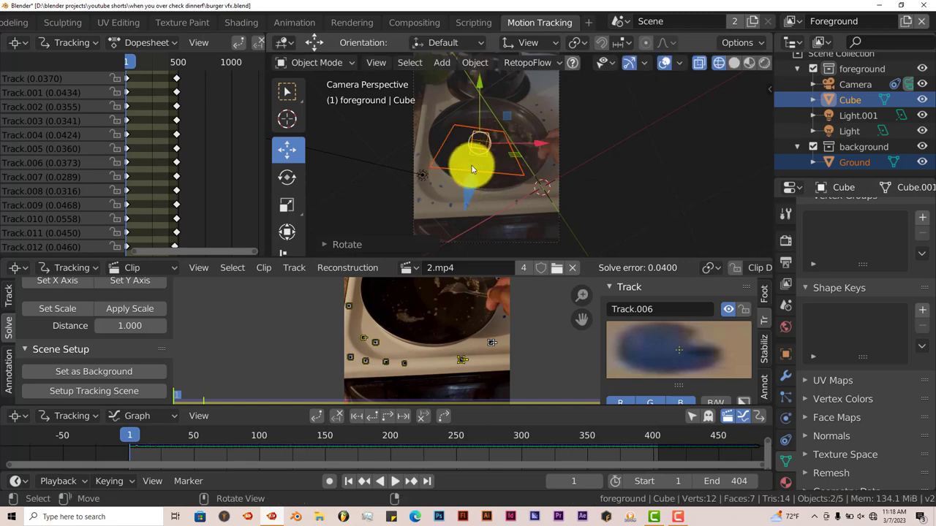
key("r")
key("r")
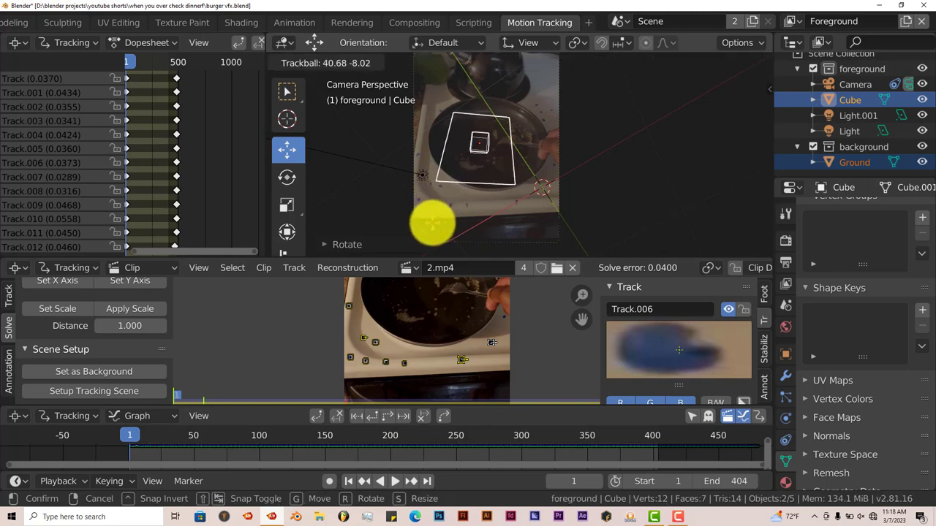
left_click(430, 220)
- Reposition the Cube over the pan and show it with solid shading
left_click_drag(545, 146, 506, 175)
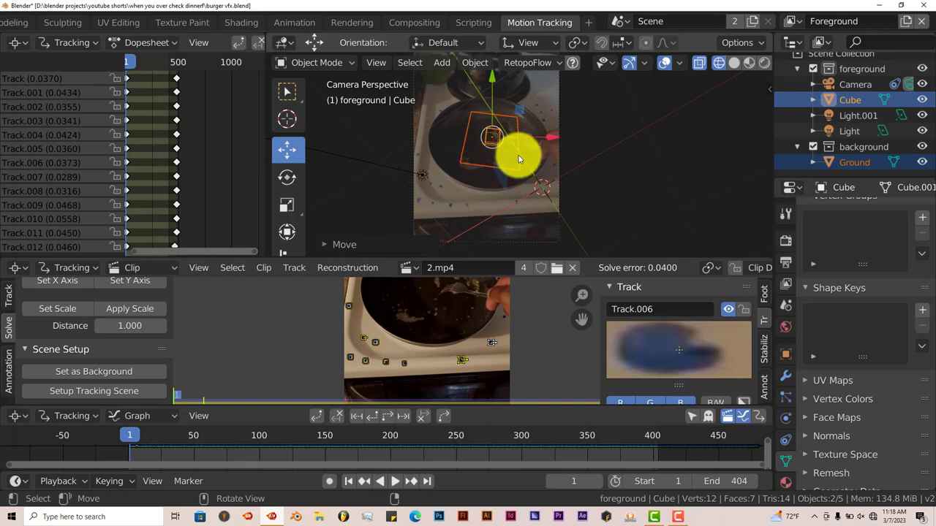
key("shift+z")
scroll(505, 167, "up", 2)
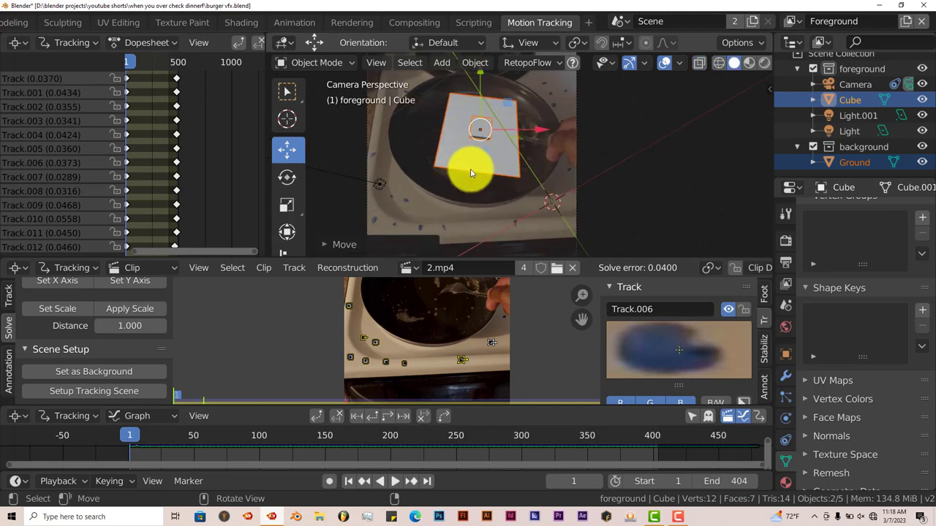
scroll(501, 155, "down", 1)
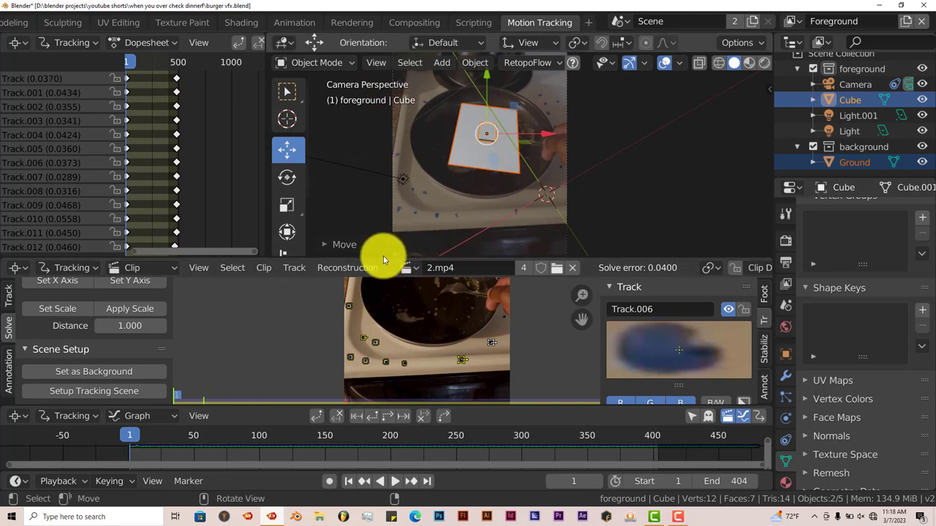
- Make the clip editor taller, then undo the last change
left_click_drag(385, 256, 398, 188)
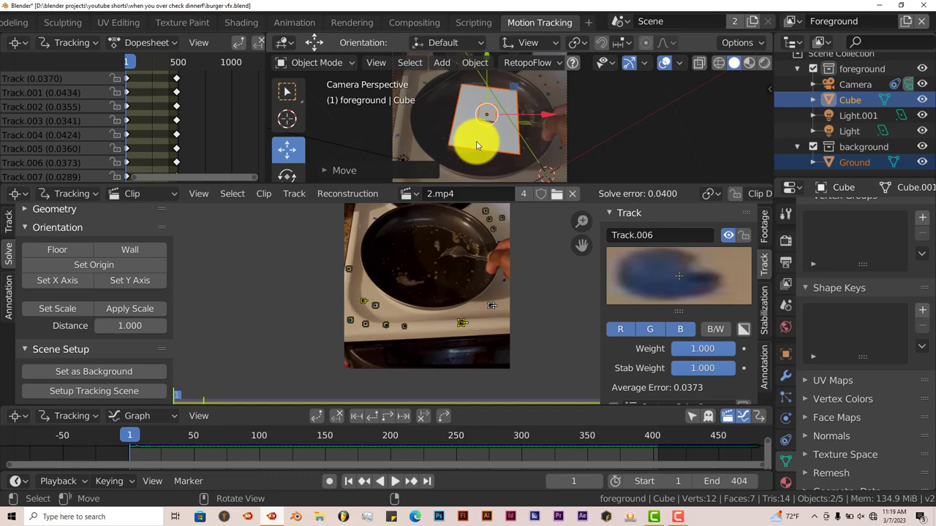
key("ctrl+z")
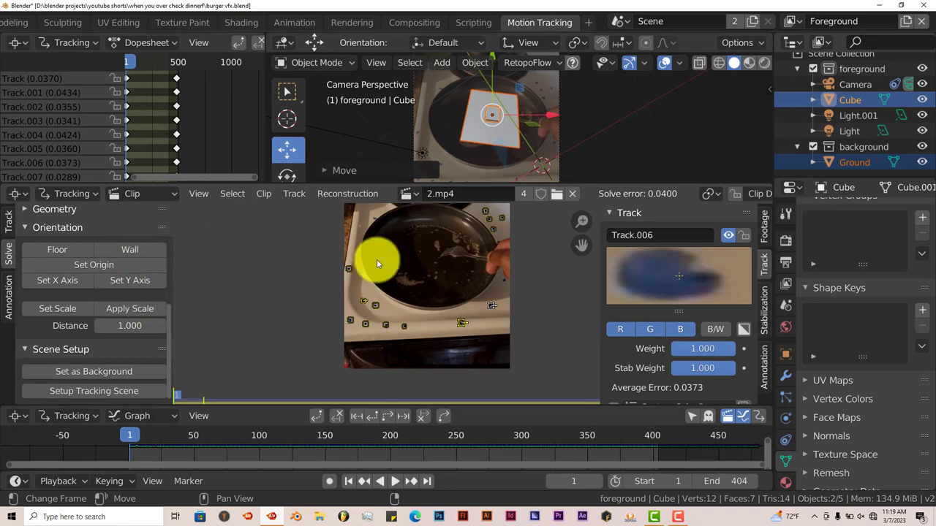
- Enlarge the cube, tilt it about 8.5° around the view's Y axis, and play the footage to check it
key("s")
left_click(542, 139)
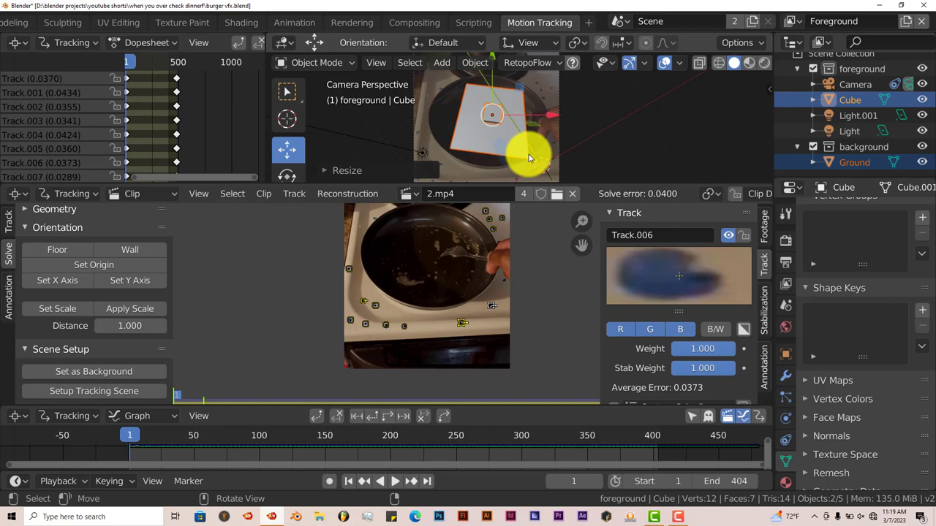
key("r")
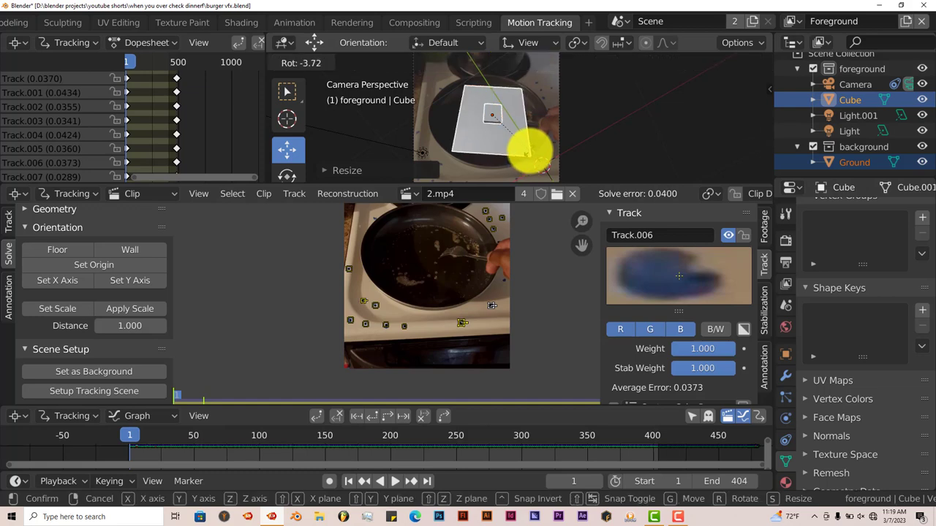
key("y")
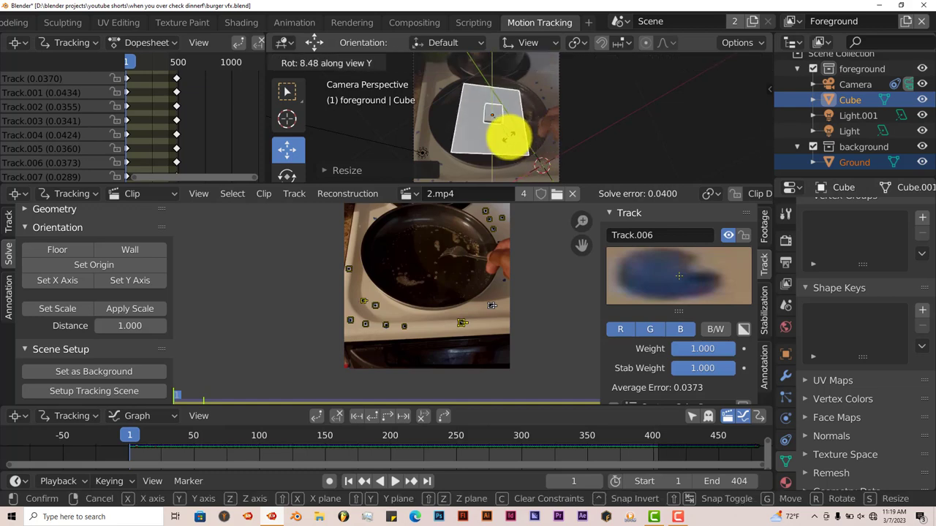
left_click(505, 135)
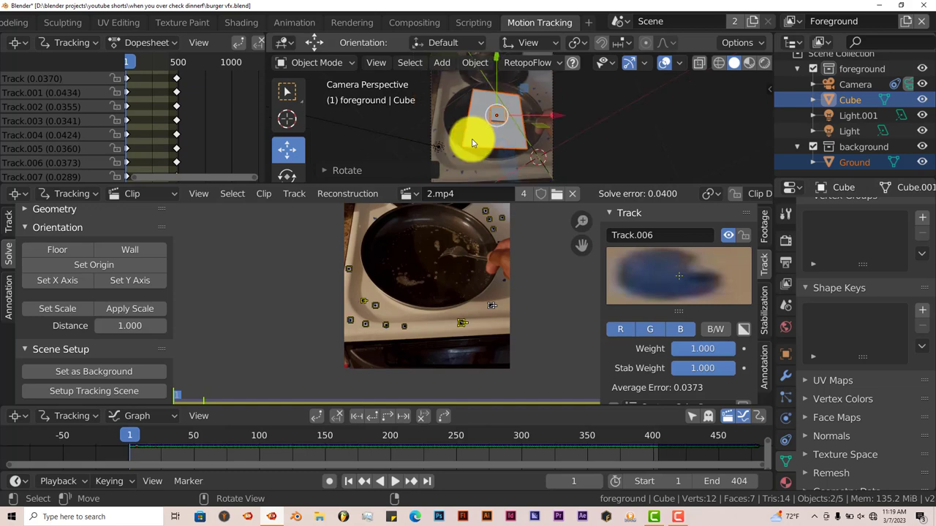
left_click(396, 481)
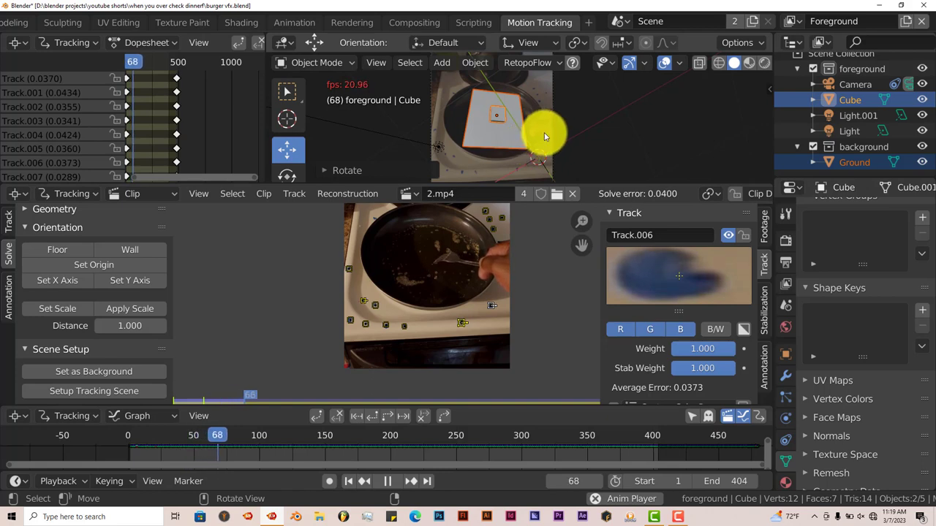
- Pause the tracked footage and jump back to frame 1
left_click(388, 481)
left_click(349, 481)
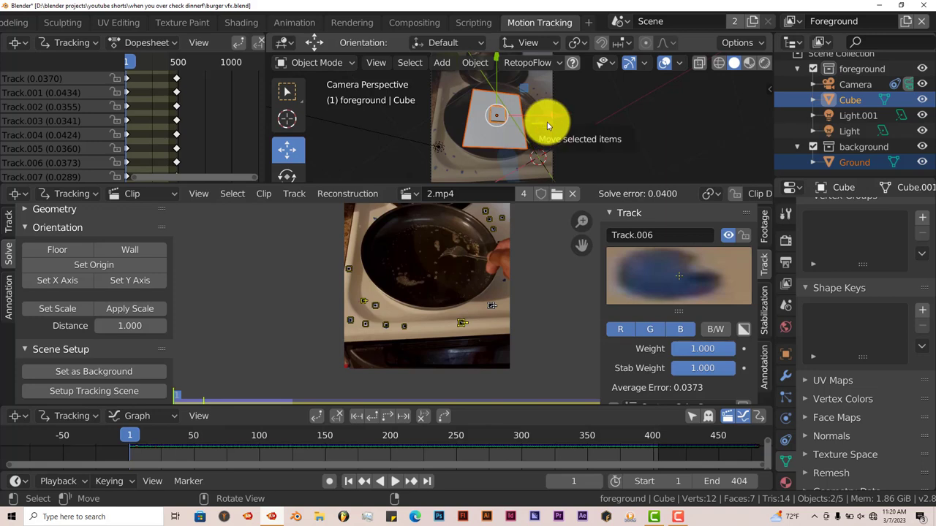
- Select the Camera and apply the Nikon D3100 preset, giving a 24 mm focal length
left_click(863, 84)
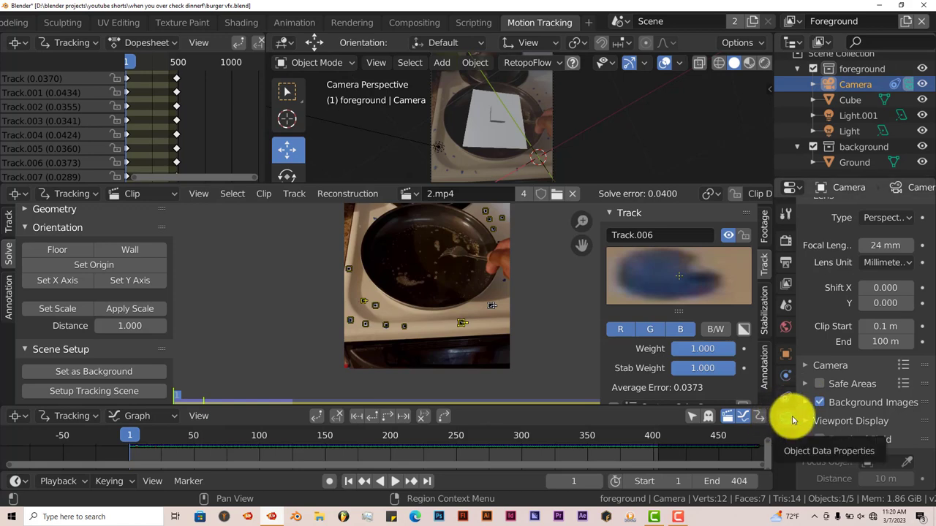
left_click(904, 366)
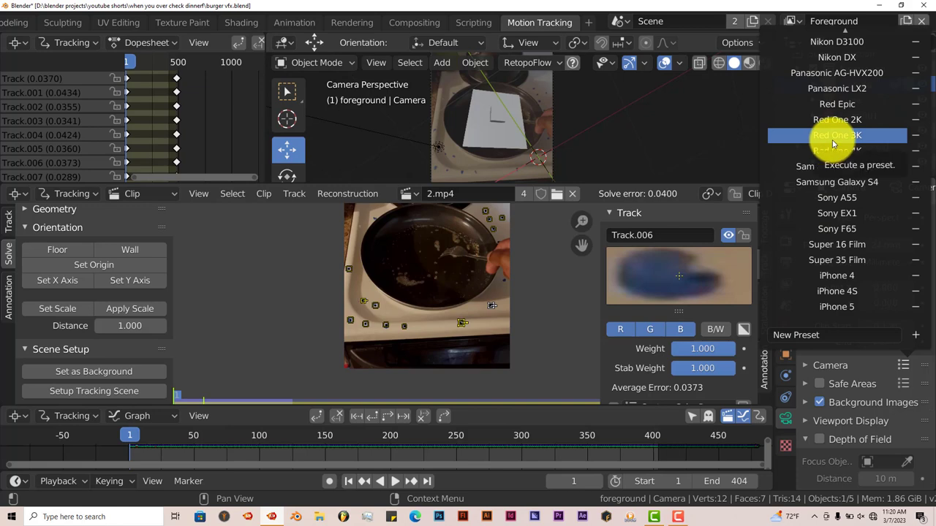
scroll(833, 139, "up", 4)
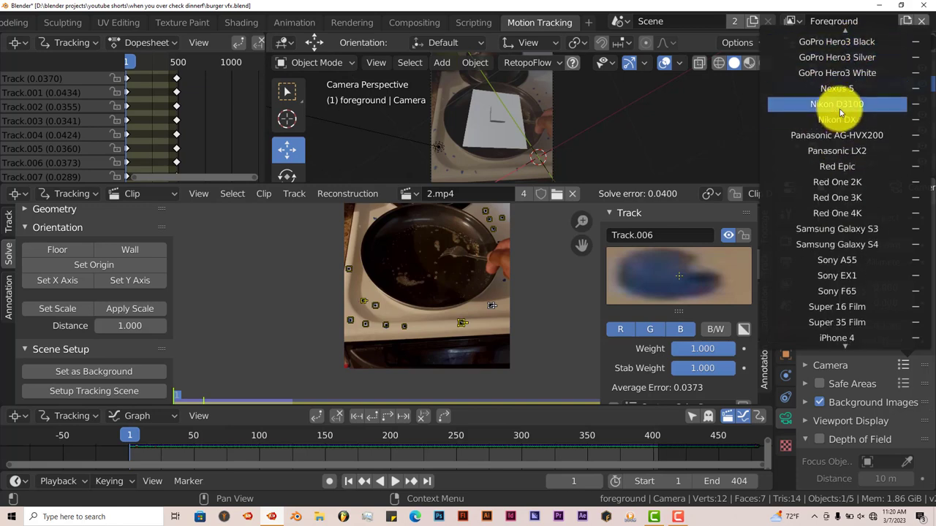
left_click(836, 106)
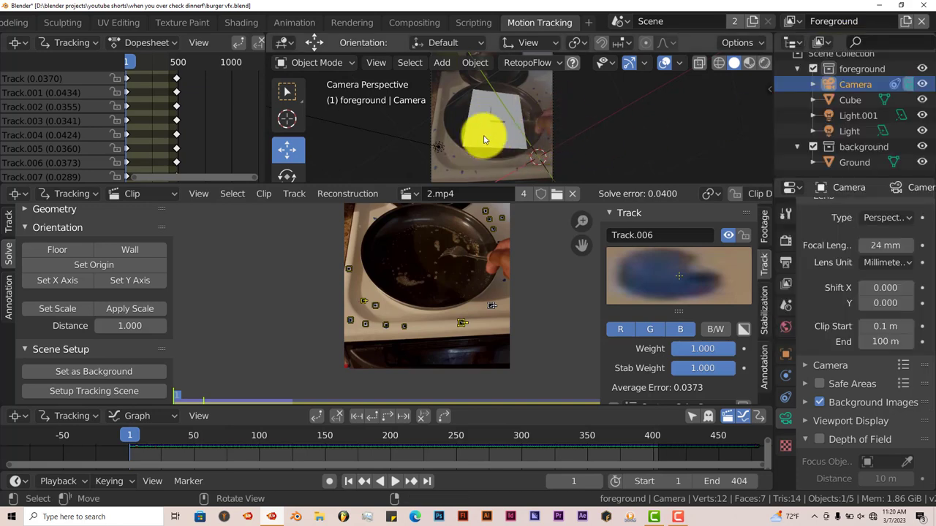